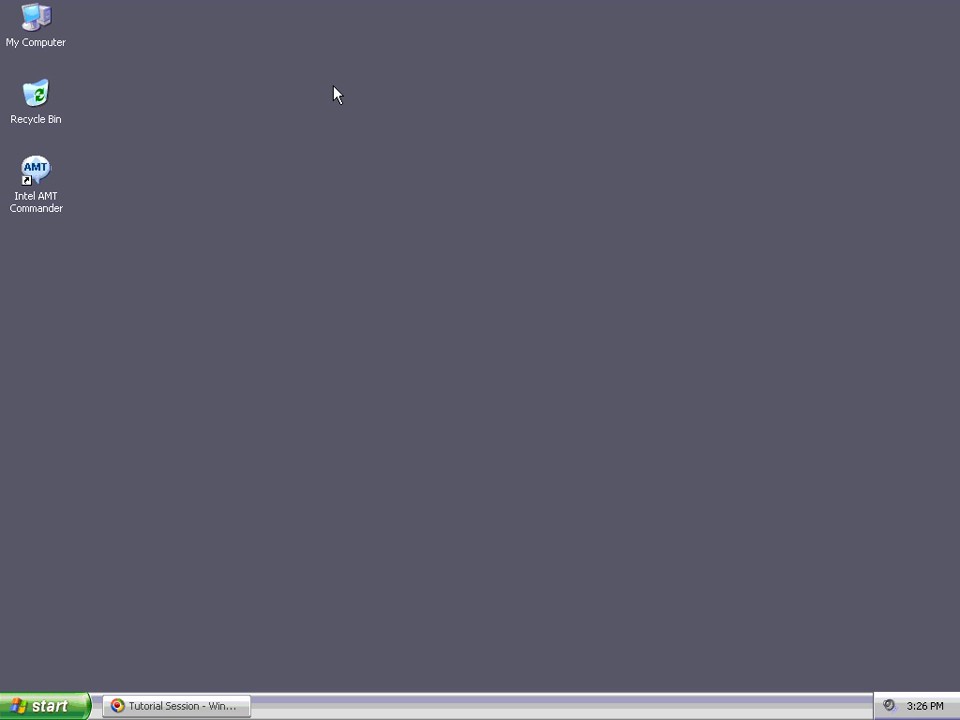
# Select the Intel AMT Commander shortcut on the Windows XP desktop
pyautogui.click(36, 172)
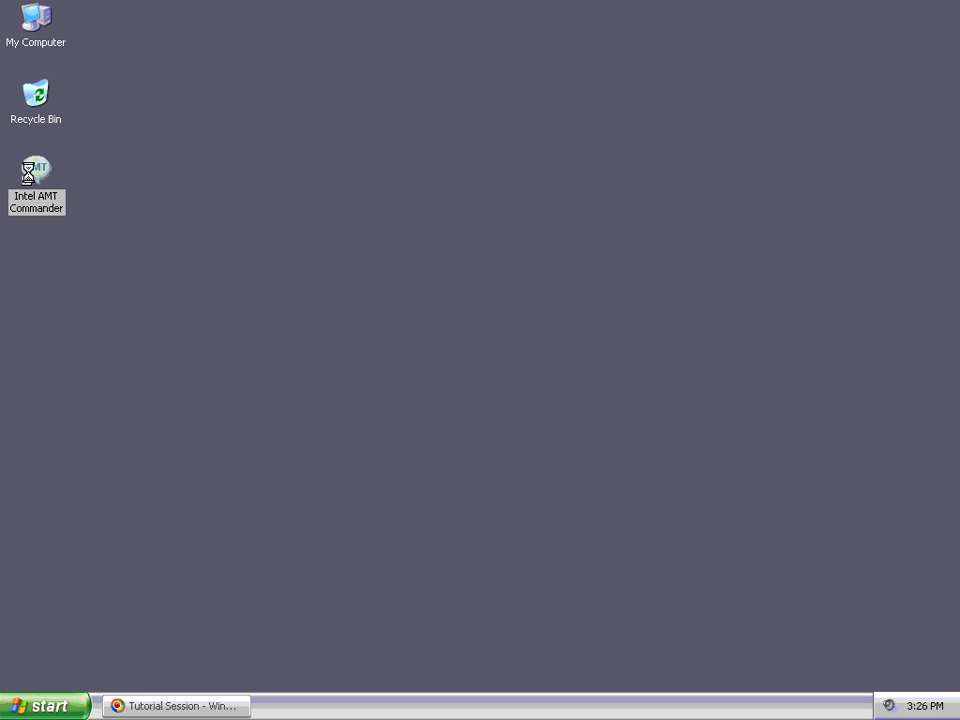
# Launch Intel AMT Commander from the shortcut's menu and shift its window slightly right
pyautogui.rightClick(30, 175)
pyautogui.click(41, 182)
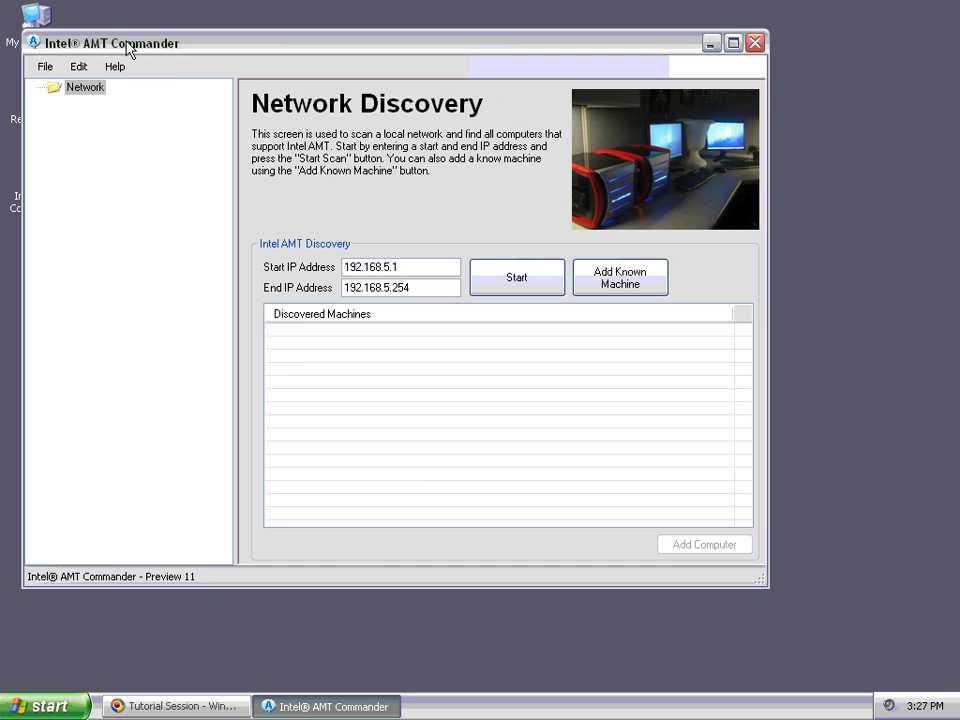
pyautogui.moveTo(124, 43); pyautogui.dragTo(188, 42)
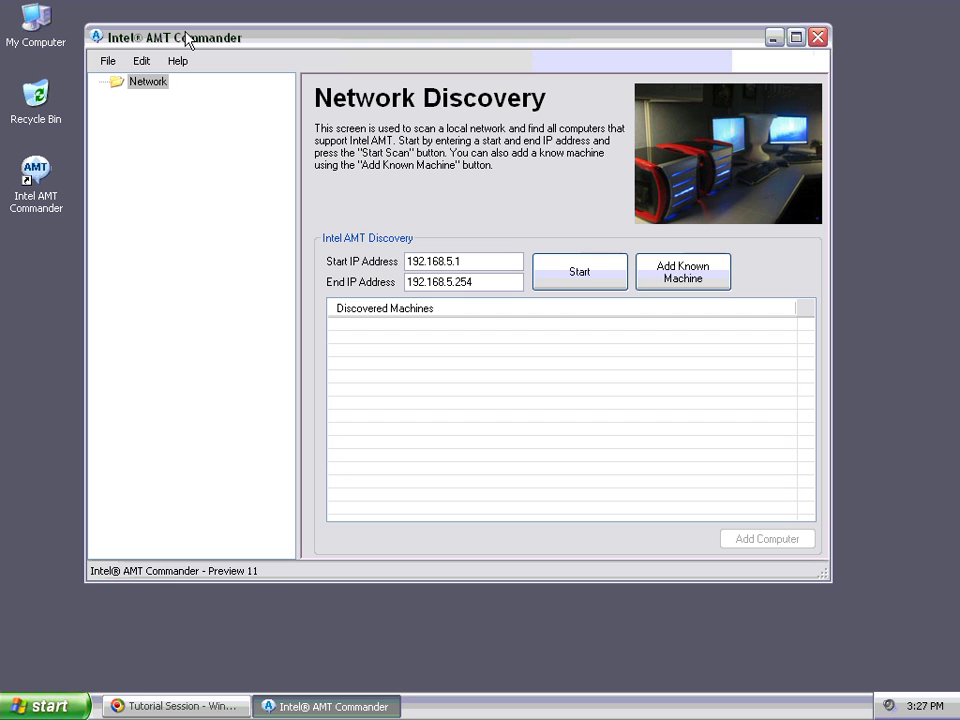
pyautogui.moveTo(188, 40); pyautogui.dragTo(201, 40)
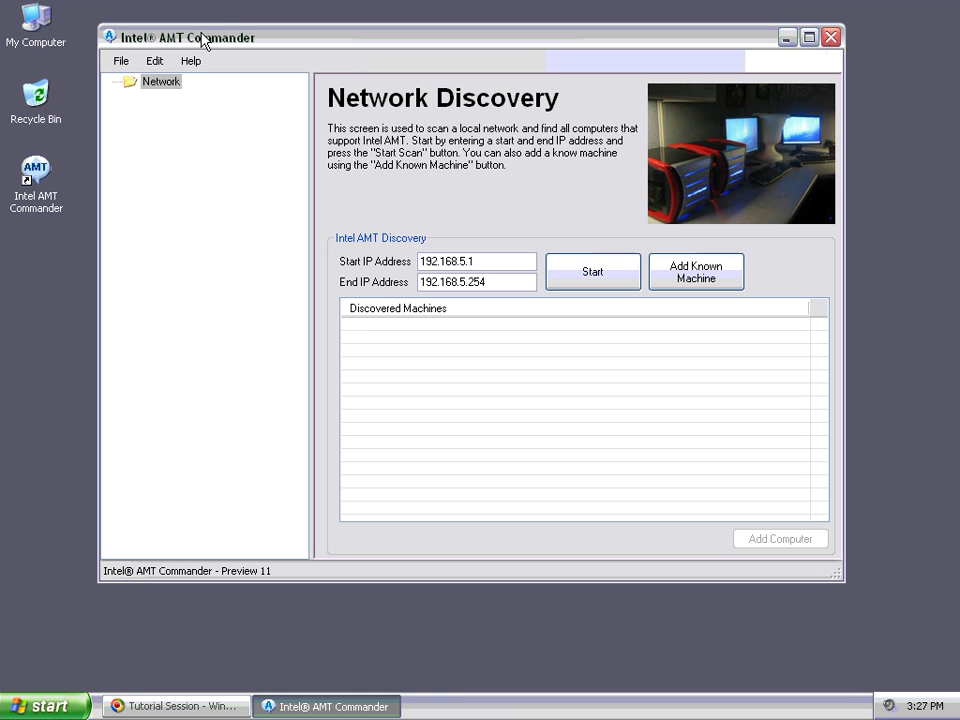
# Add the AMT system at 192.168.5.80 to Network, with Remember Password ticked
pyautogui.rightClick(152, 82)
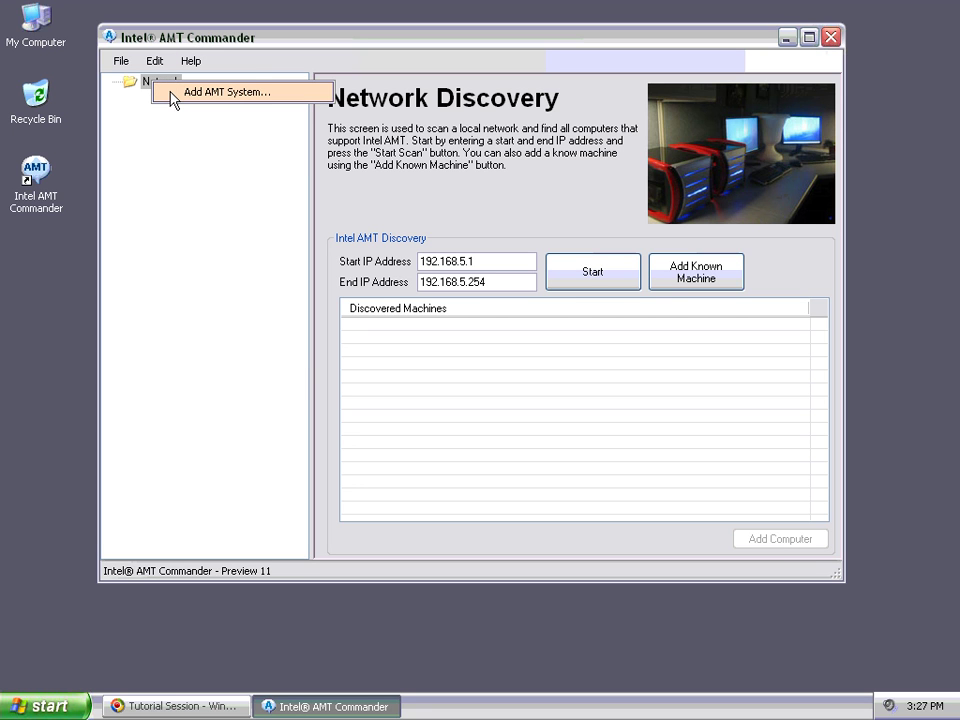
pyautogui.click(171, 92)
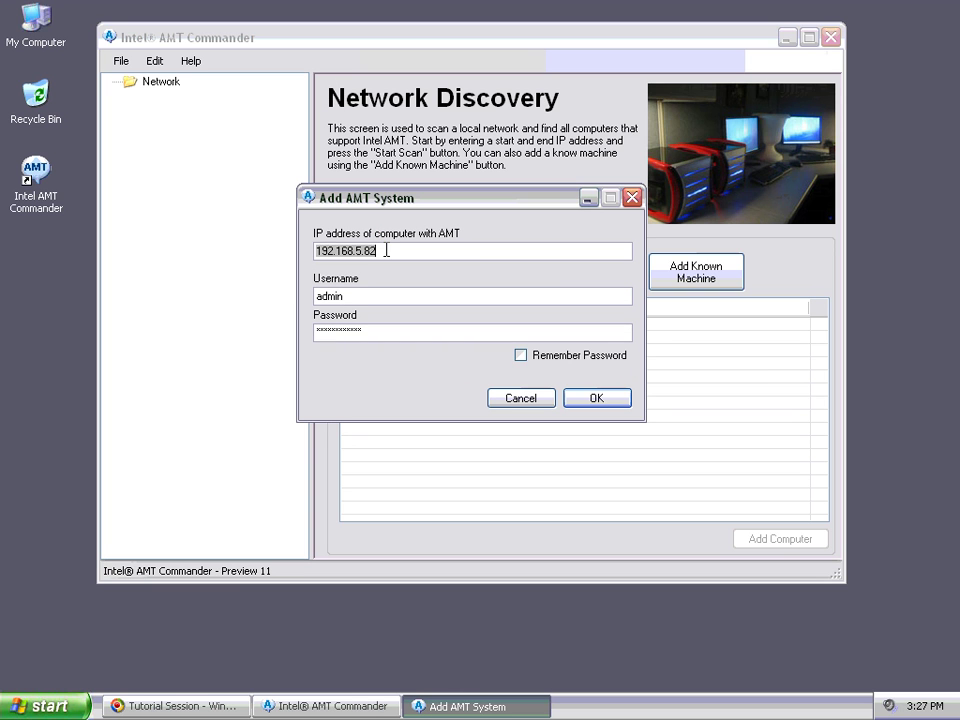
pyautogui.click(386, 250)
pyautogui.press('BackSpace')
pyautogui.write('0')
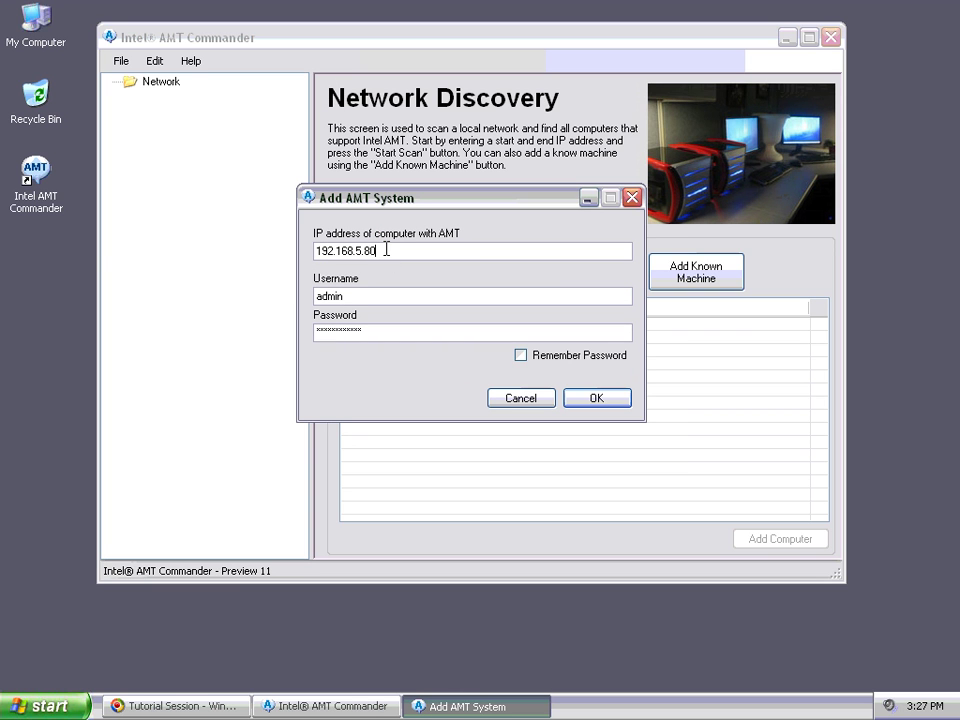
pyautogui.click(548, 364)
pyautogui.click(618, 401)
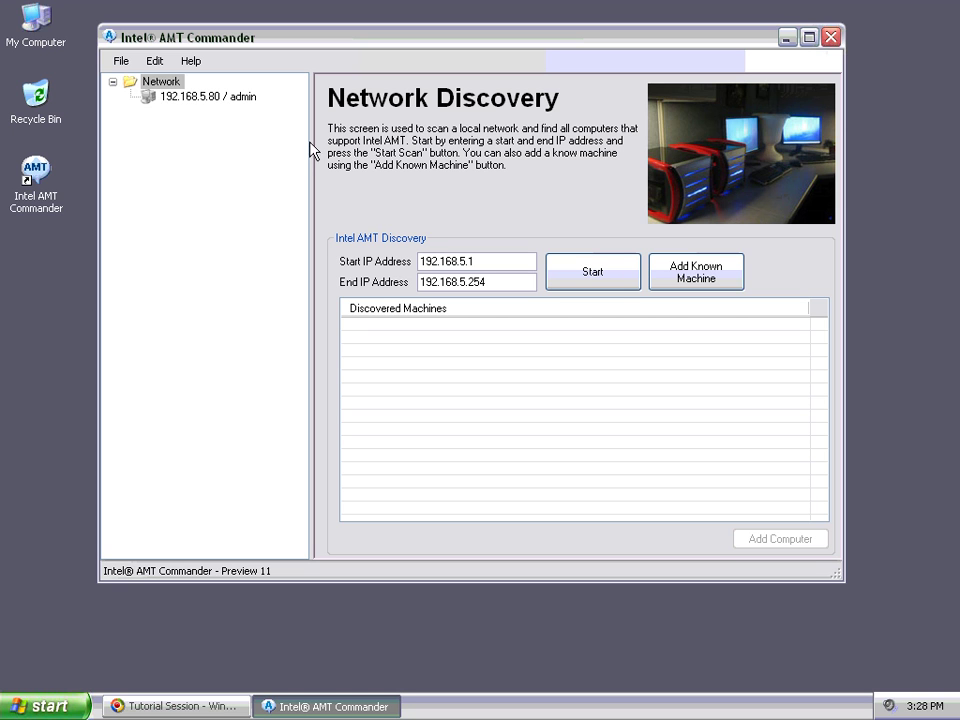
# Scan the range 192.168.5.80 to 192.168.5.85 for AMT machines
pyautogui.click(484, 256)
pyautogui.press('BackSpace')
pyautogui.write('80')
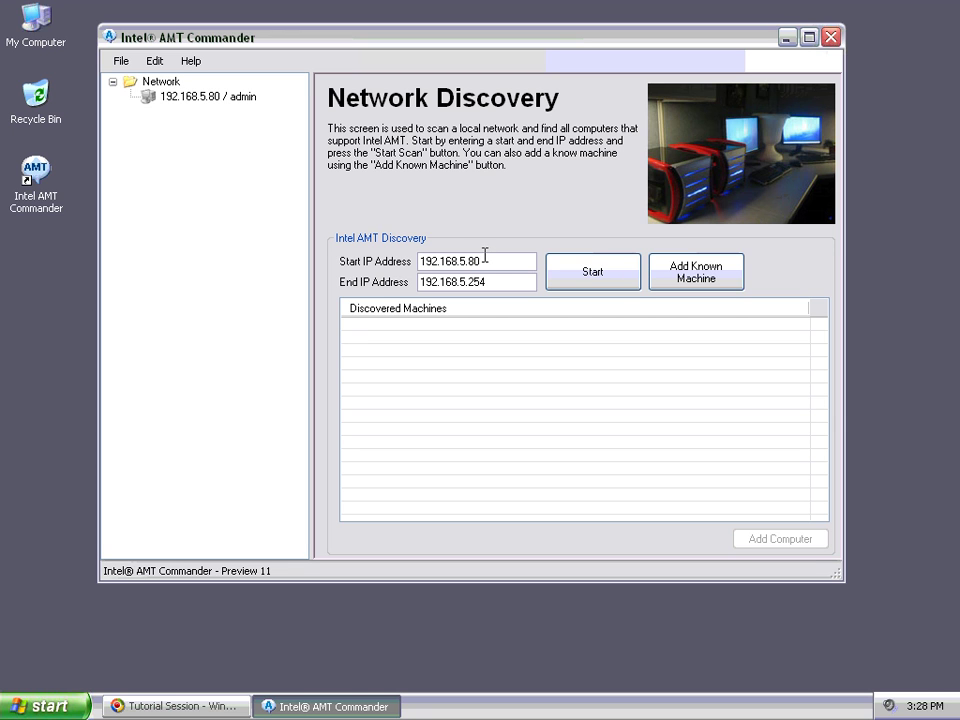
pyautogui.click(489, 281)
pyautogui.press('BackSpace')
pyautogui.press('BackSpace')
pyautogui.press('BackSpace')
pyautogui.write('85')
pyautogui.click(596, 280)
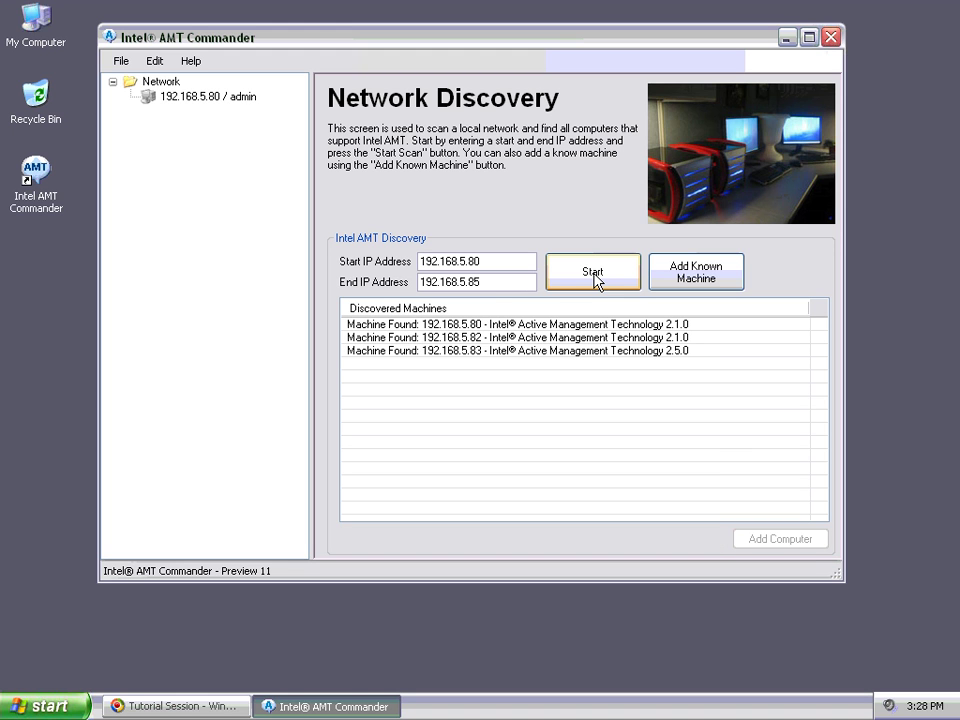
# Add the discovered 192.168.5.82 as a computer, with Remember Password ticked
pyautogui.click(600, 339)
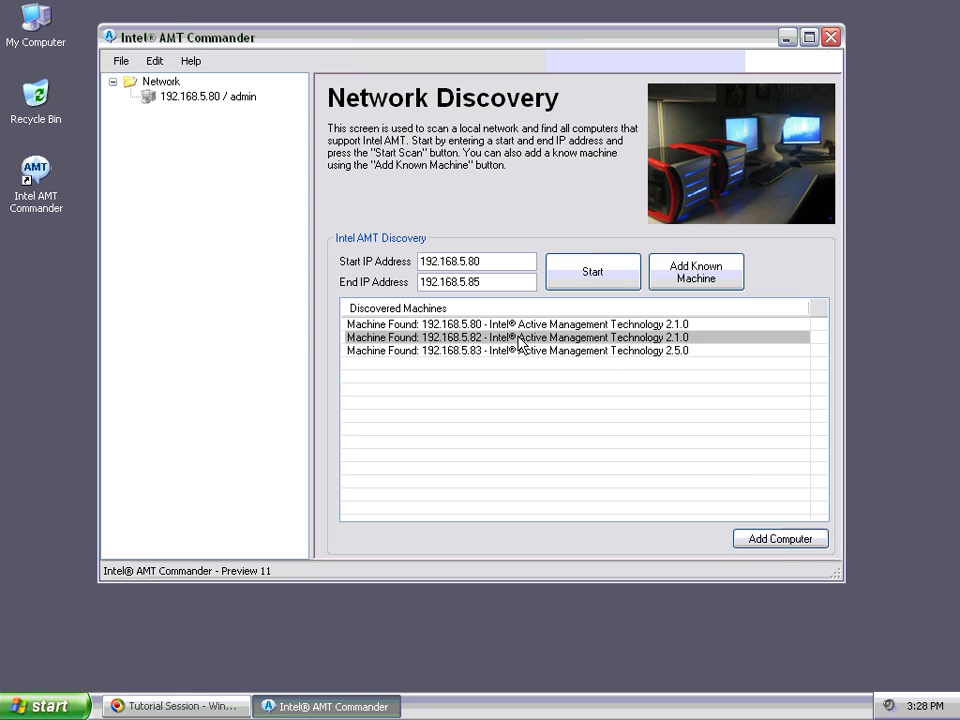
pyautogui.click(776, 539)
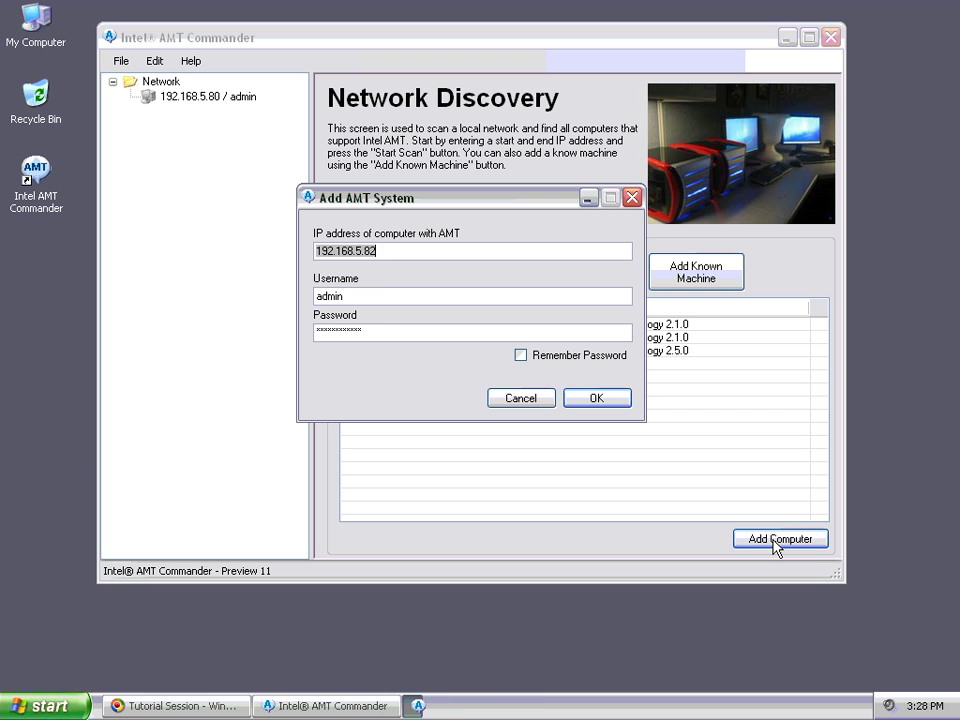
pyautogui.click(386, 250)
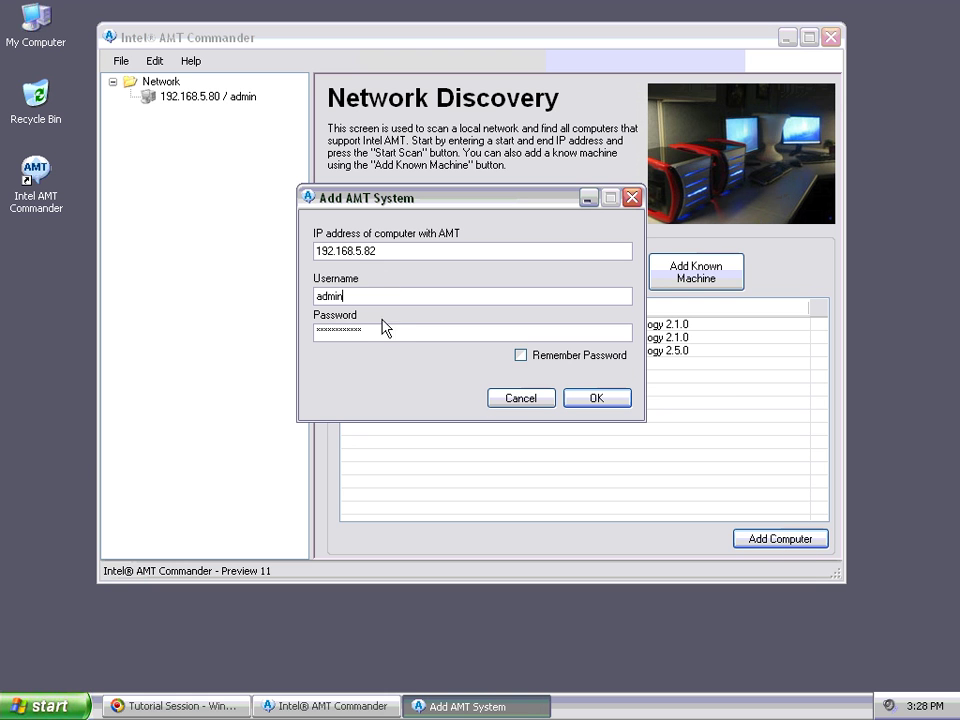
pyautogui.click(562, 358)
# Confirm adding 192.168.5.82, then open 192.168.5.80's Web URL from its Connection page
pyautogui.click(590, 400)
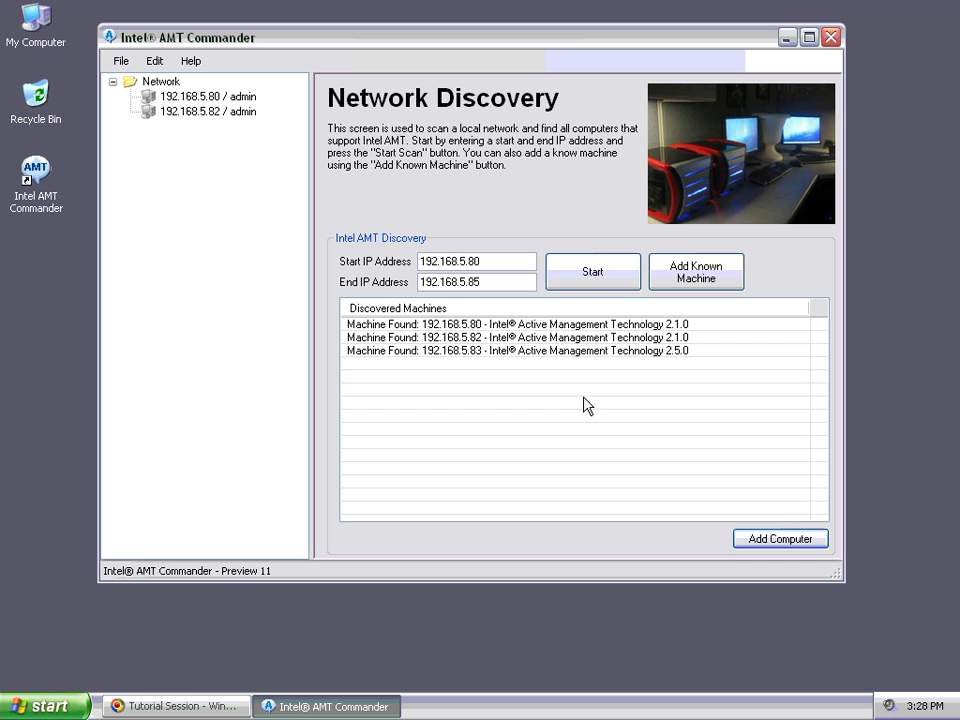
pyautogui.click(189, 98)
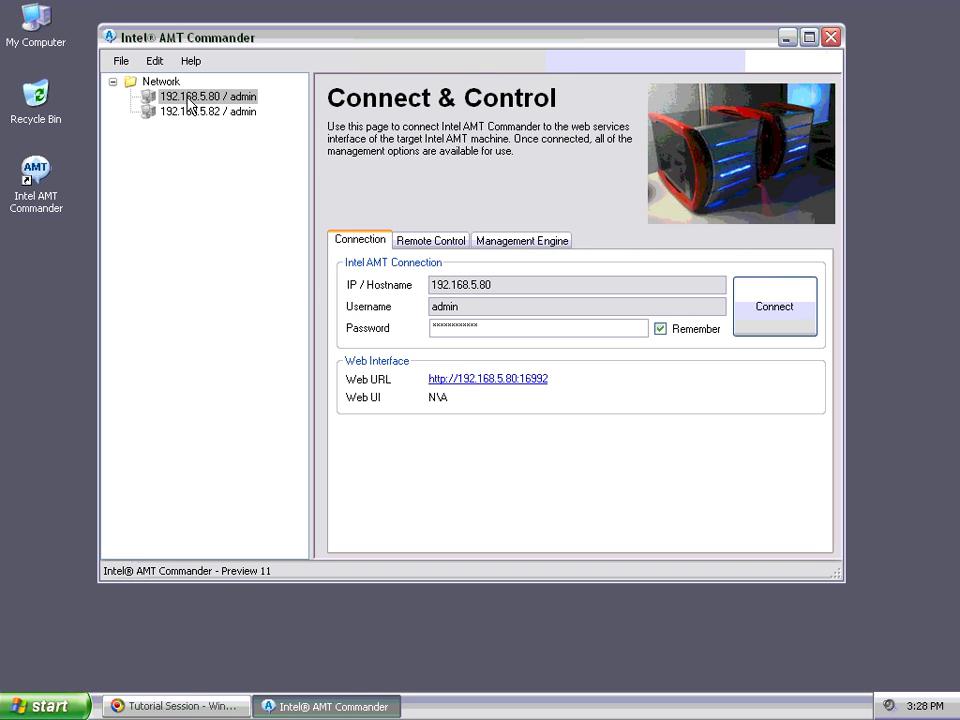
pyautogui.click(189, 113)
pyautogui.click(183, 96)
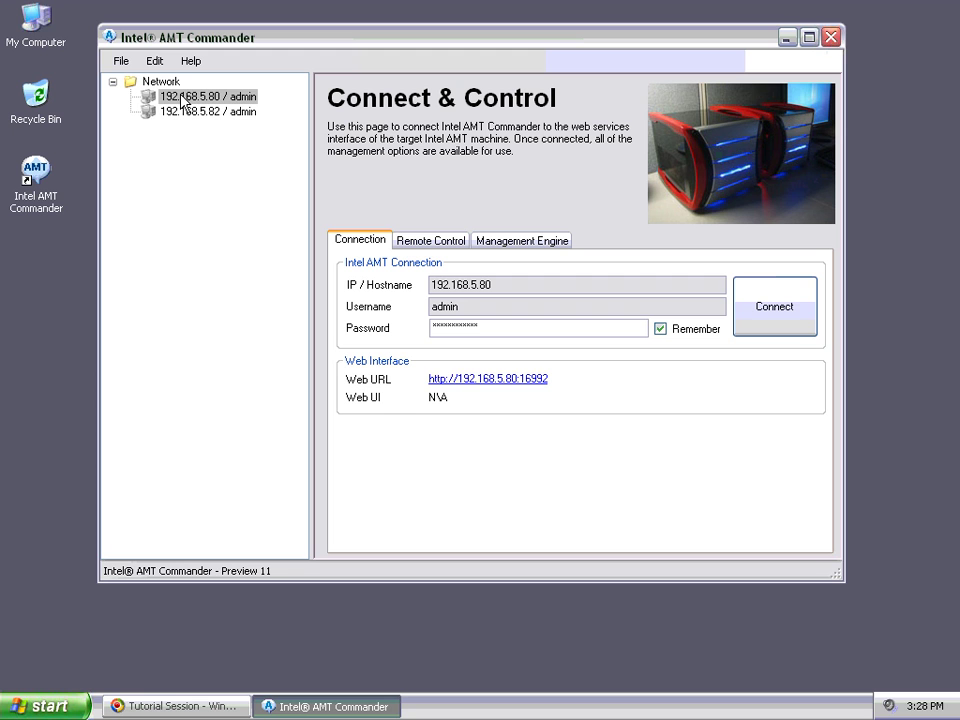
pyautogui.click(470, 388)
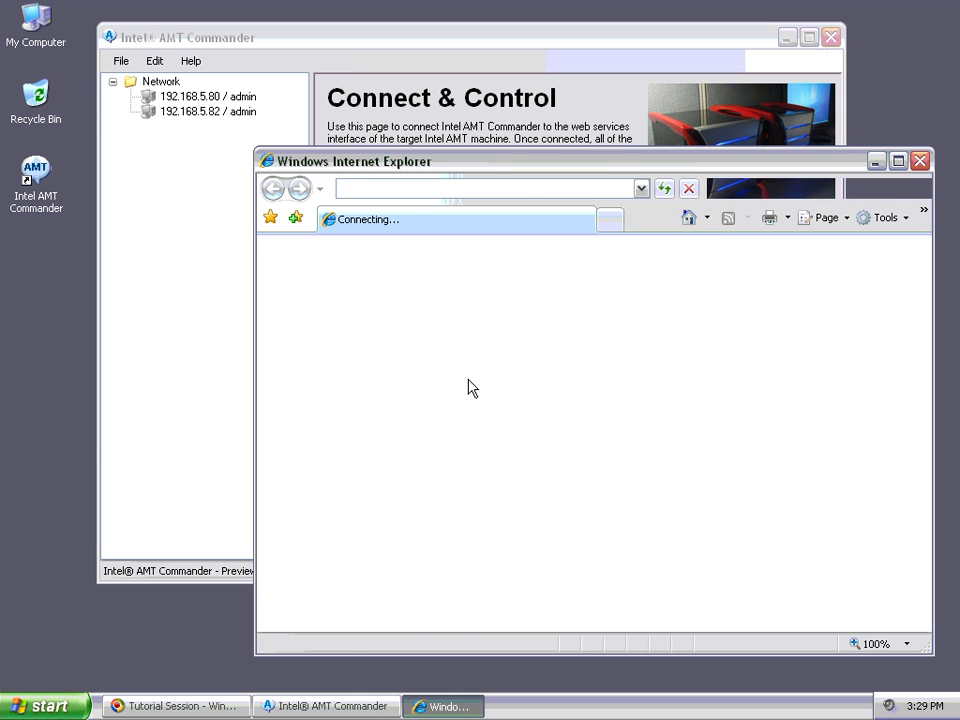
# Log on to the AMT web UI and view System, Processor and Memory information
pyautogui.click(320, 366)
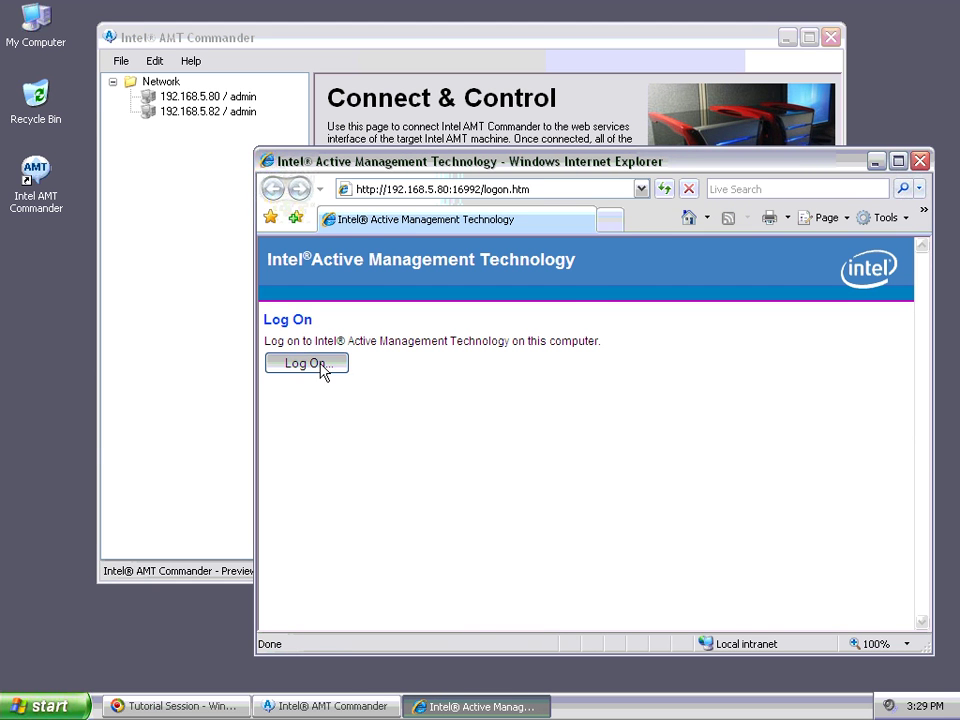
pyautogui.click(508, 469)
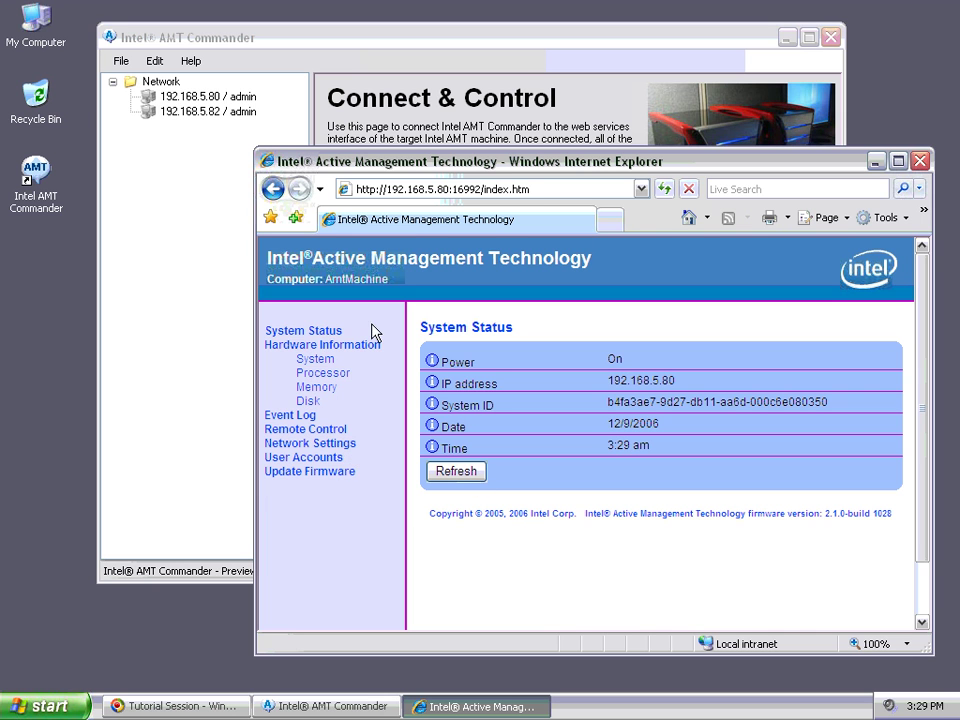
pyautogui.click(315, 362)
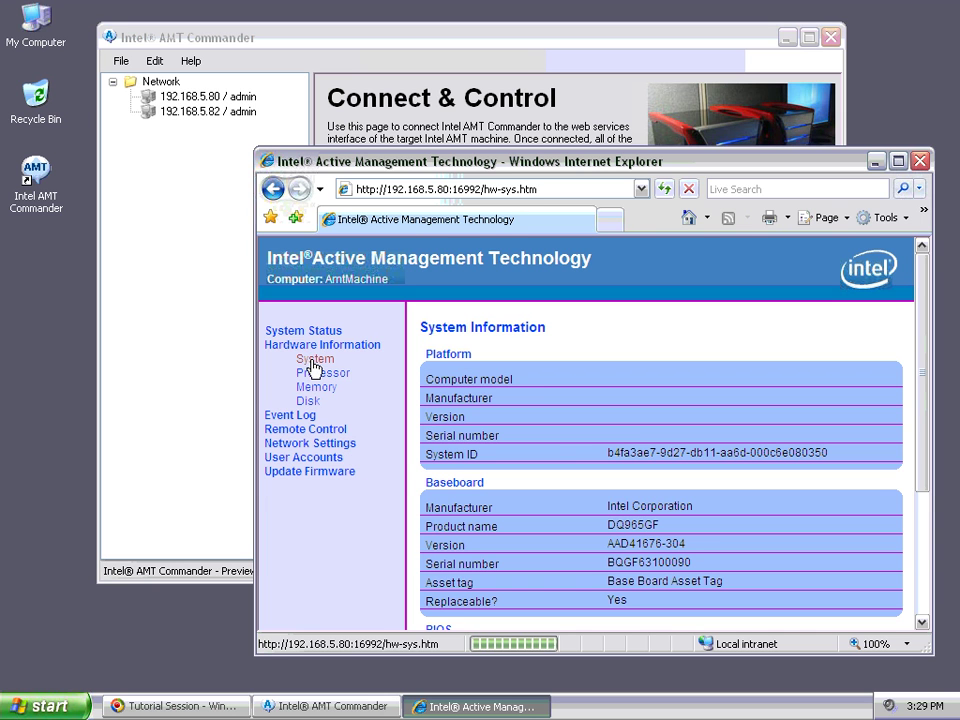
pyautogui.click(313, 377)
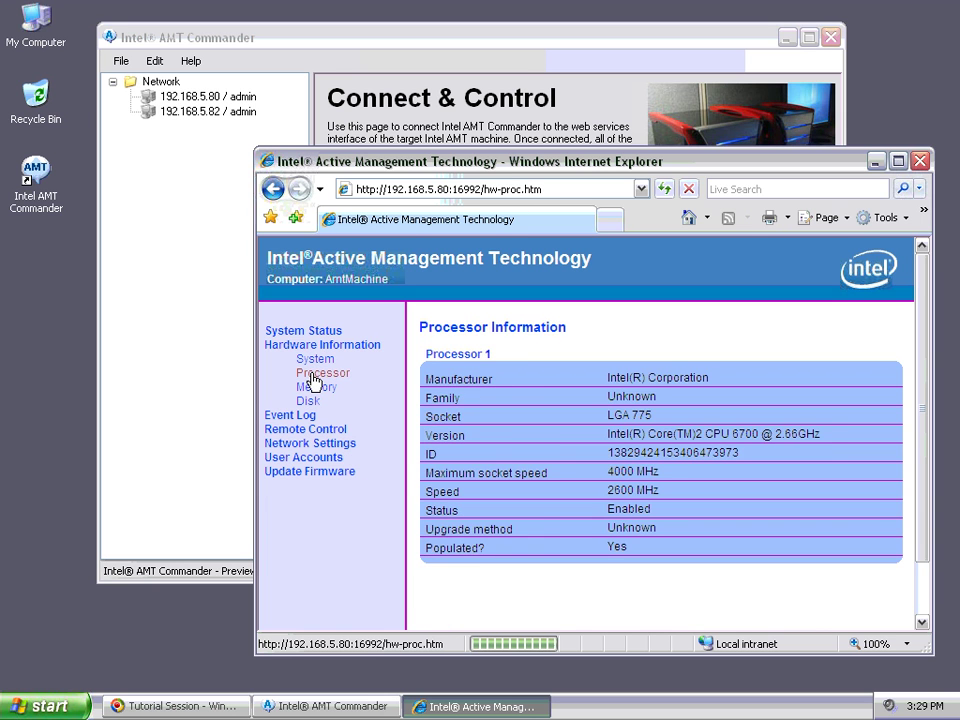
pyautogui.click(313, 390)
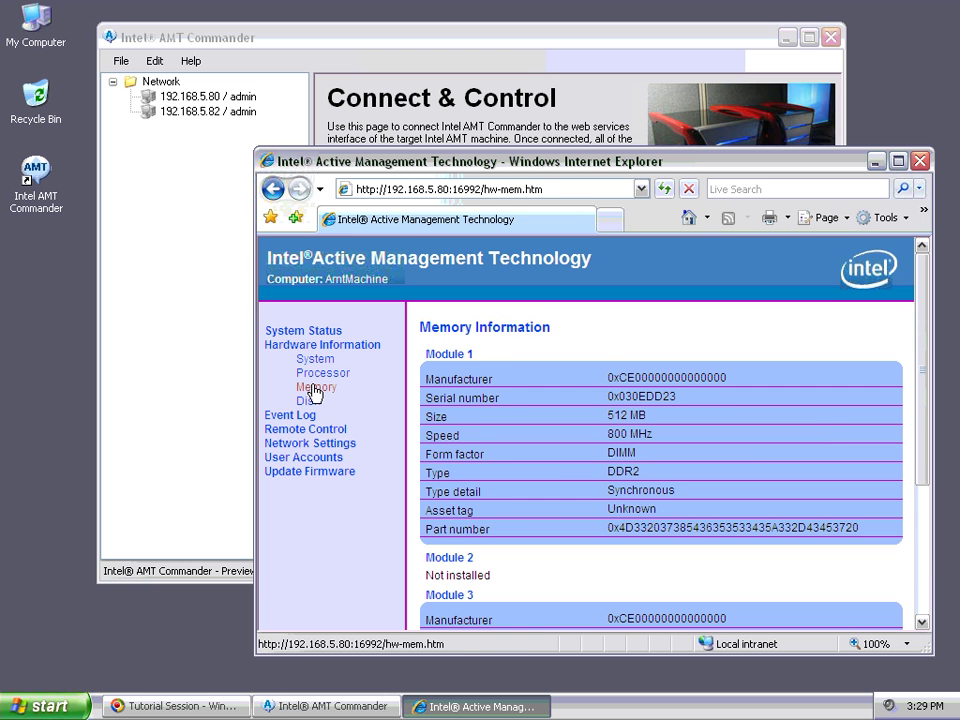
# Check the Event Log, Remote Control, Network Settings and System Status pages, then close Internet Explorer
pyautogui.click(295, 416)
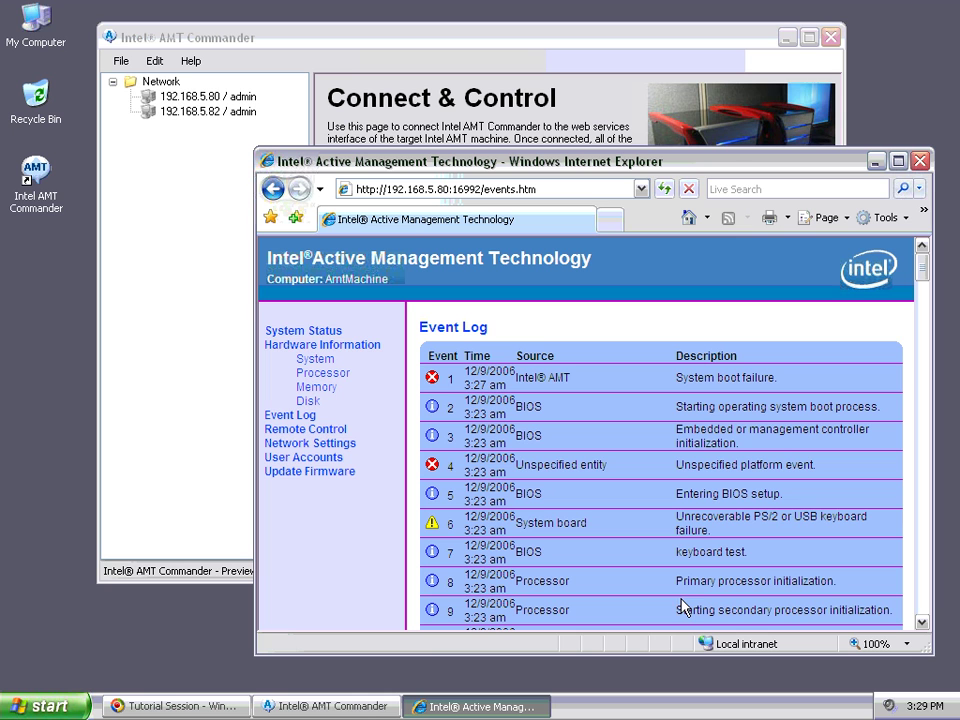
pyautogui.click(297, 429)
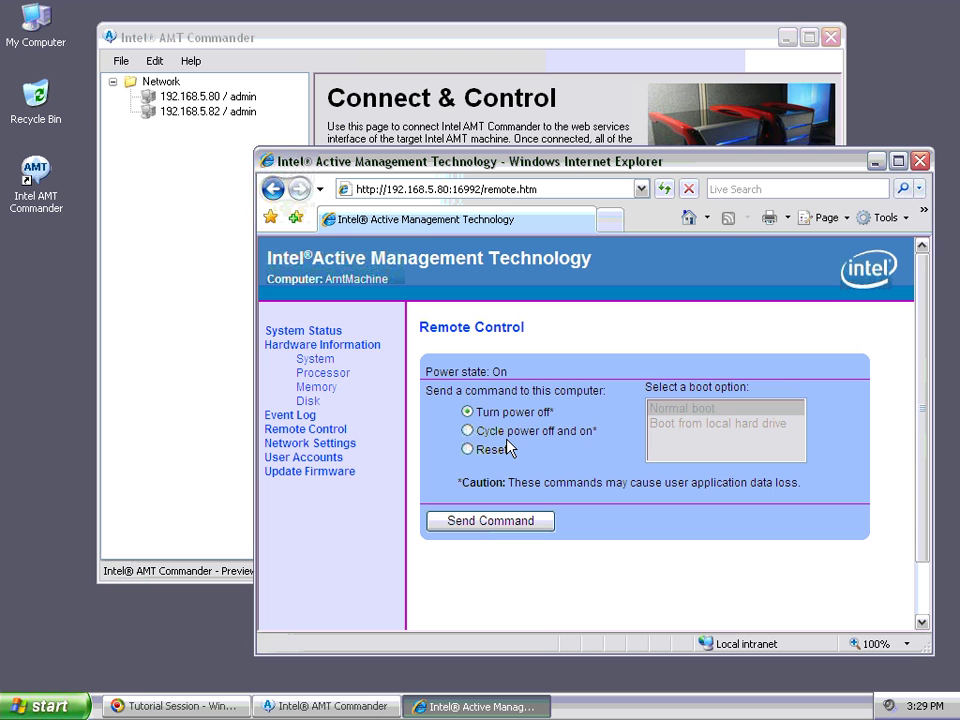
pyautogui.click(318, 443)
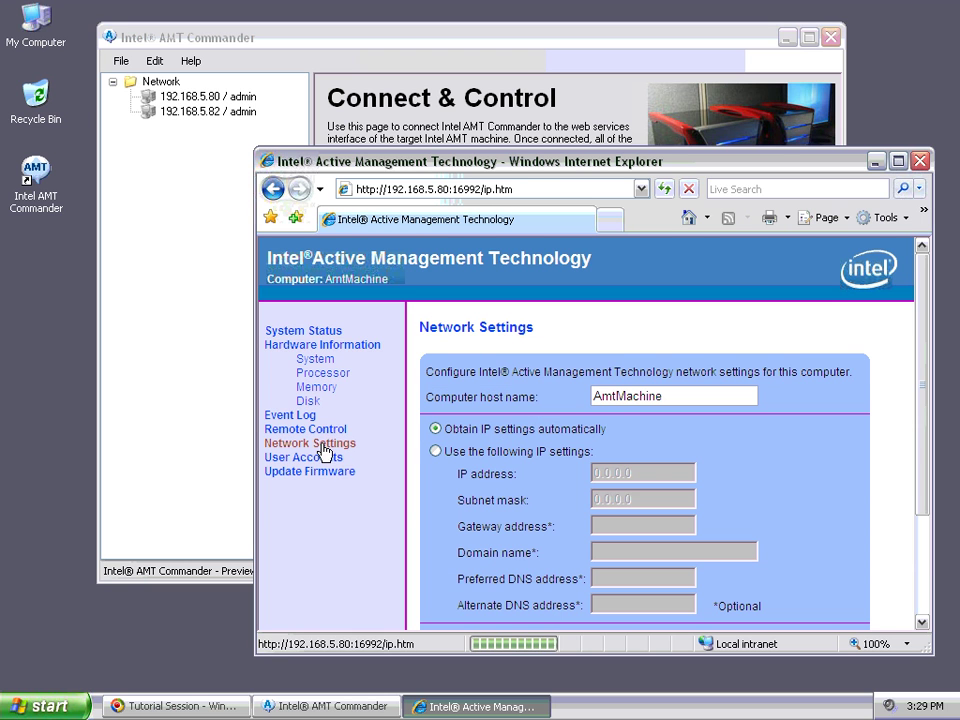
pyautogui.click(321, 336)
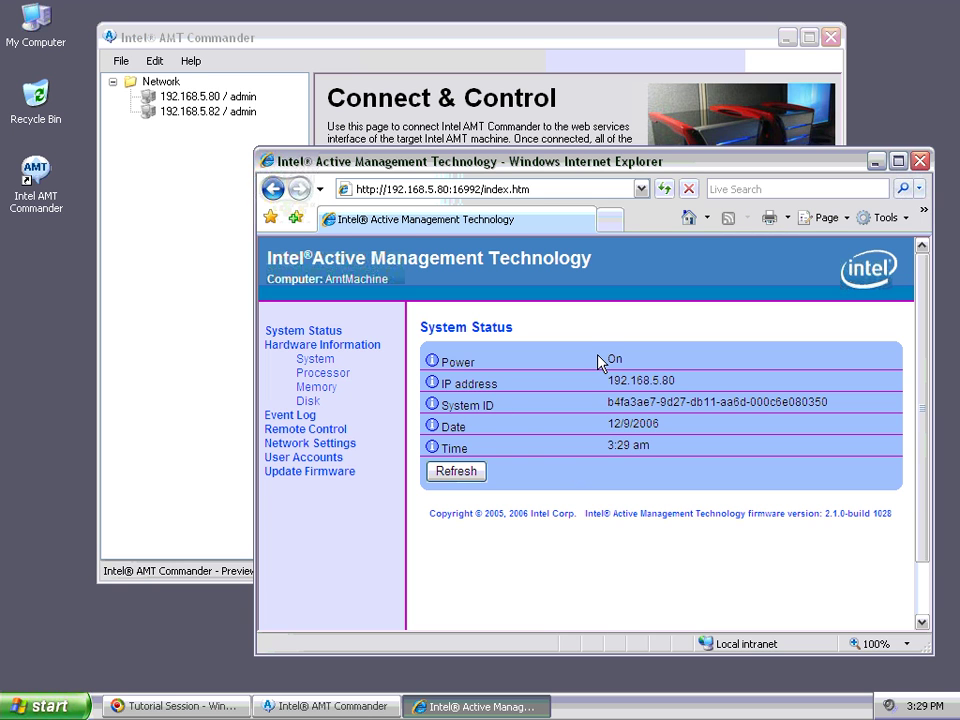
pyautogui.click(920, 162)
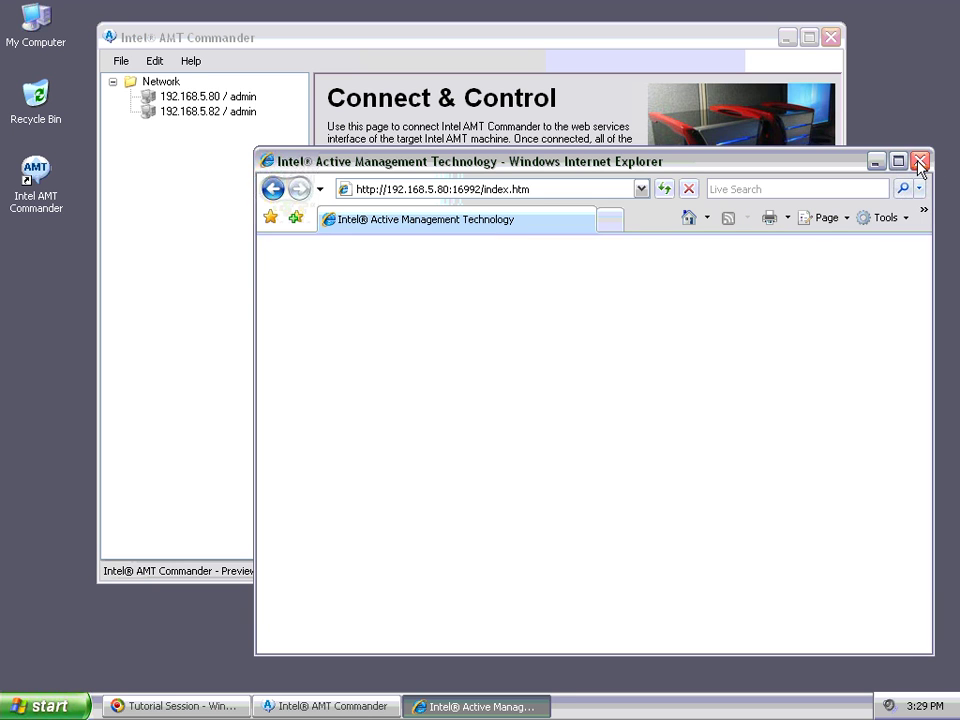
# Connect to 192.168.5.80 and expand it to list Hardware Asset, Networking, Data Storage and Event Log
pyautogui.click(190, 97)
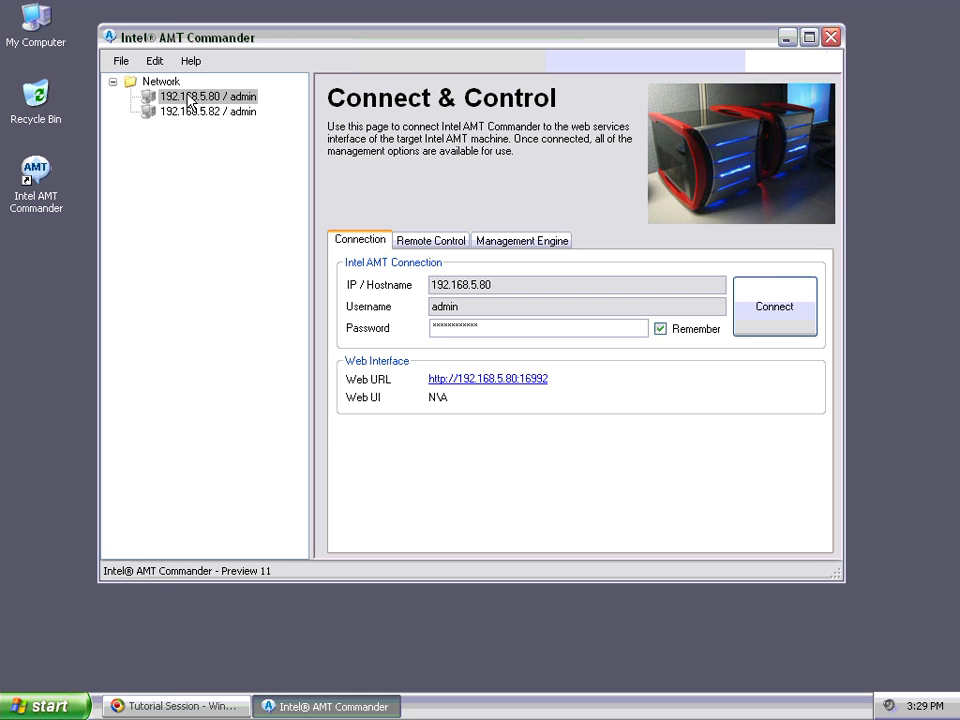
pyautogui.click(795, 321)
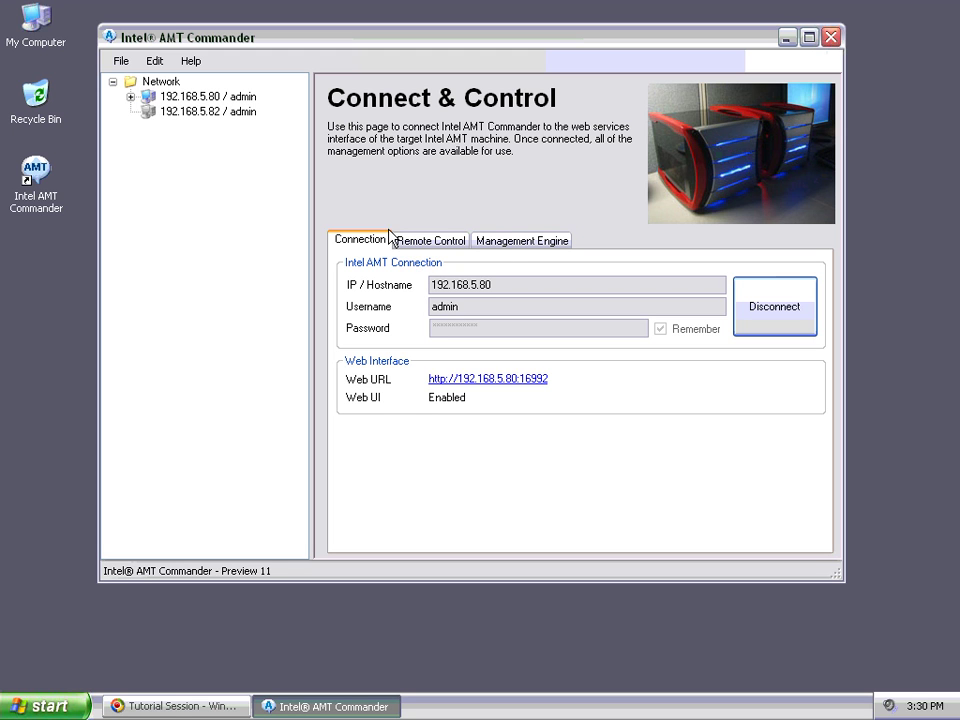
pyautogui.click(130, 97)
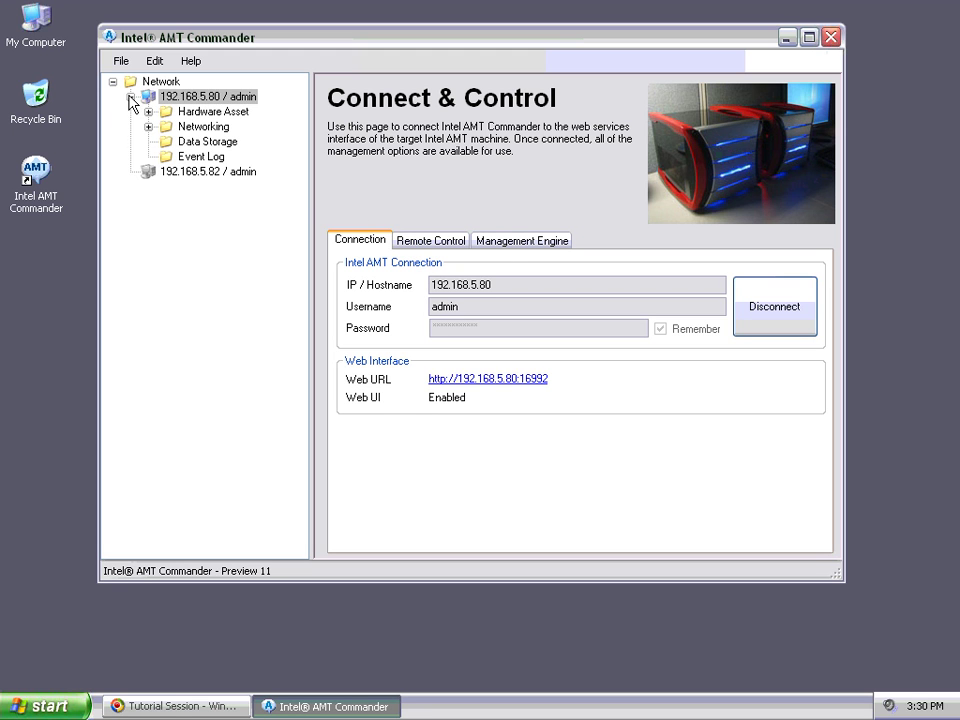
# Expand Hardware Asset down through Computer, Motherboard, Memory Banks and Modules
pyautogui.click(183, 112)
pyautogui.click(148, 112)
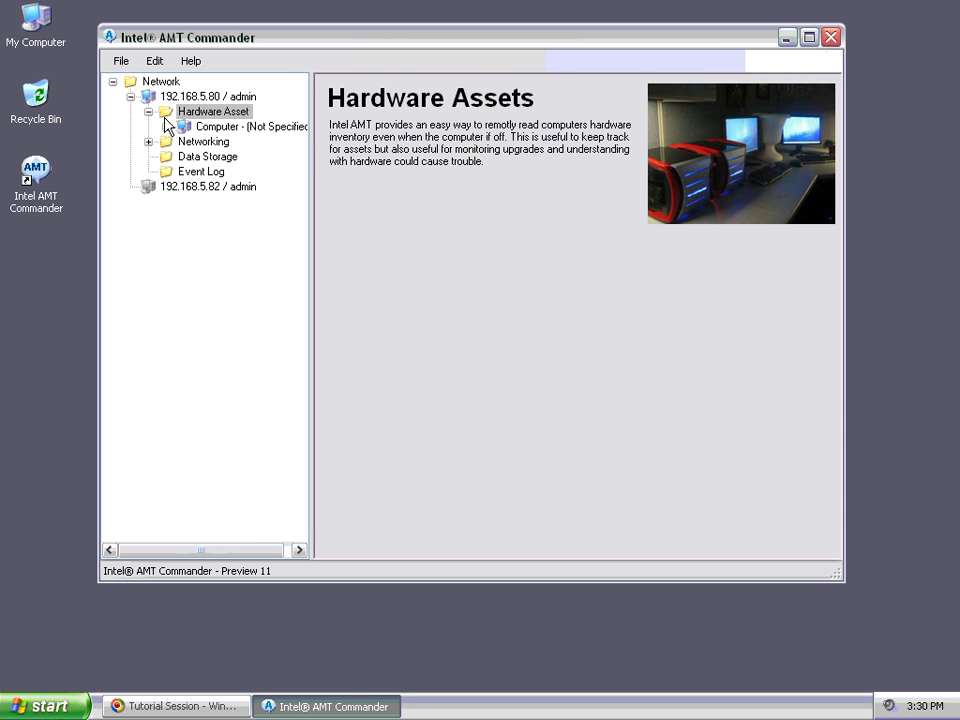
pyautogui.click(166, 127)
pyautogui.click(184, 141)
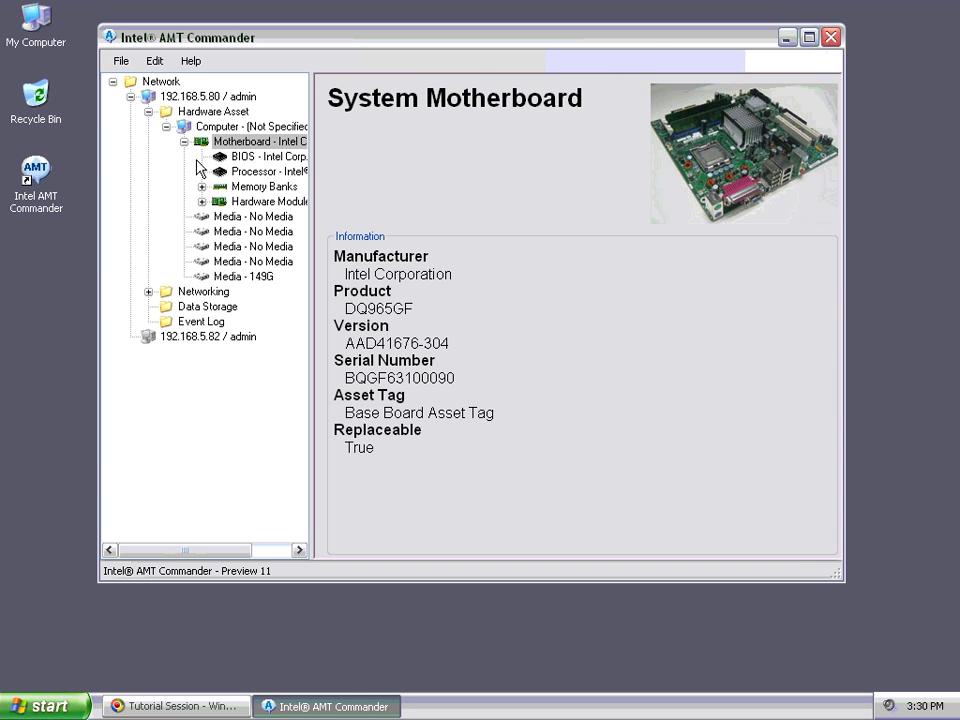
pyautogui.click(202, 186)
pyautogui.click(204, 261)
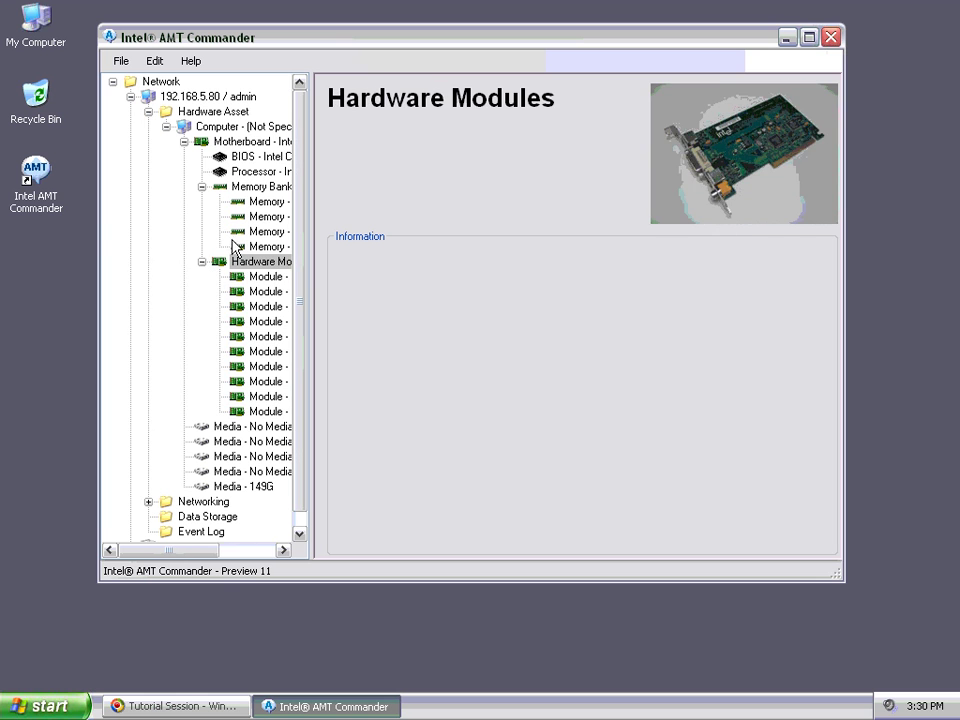
# View the BIOS, processor, memory bank, hardware module and 149G hard disk details
pyautogui.click(240, 158)
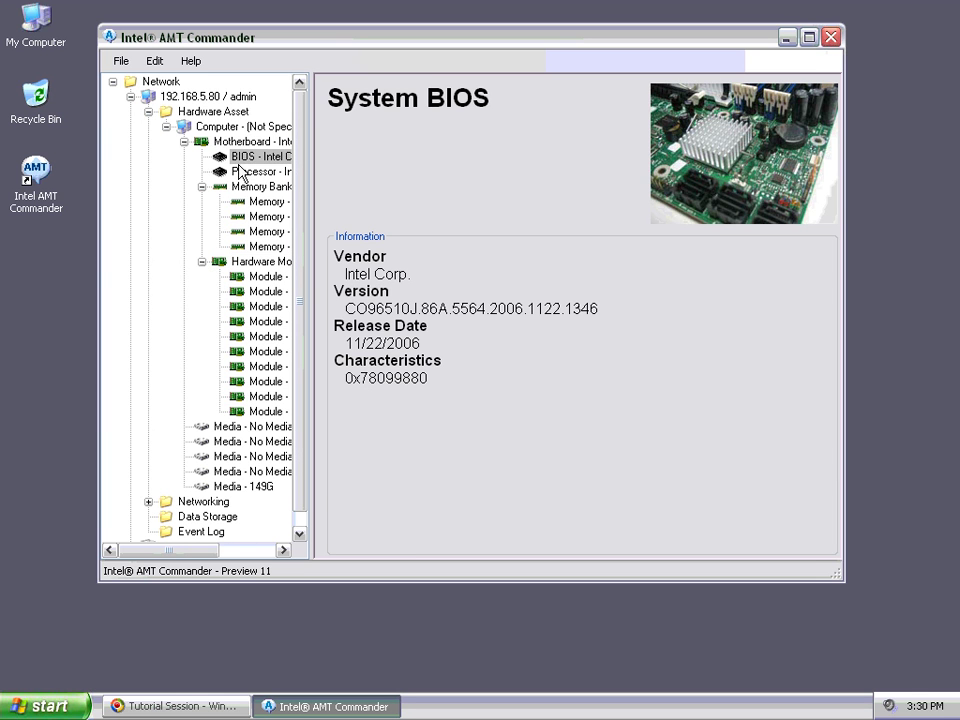
pyautogui.click(240, 172)
pyautogui.click(245, 187)
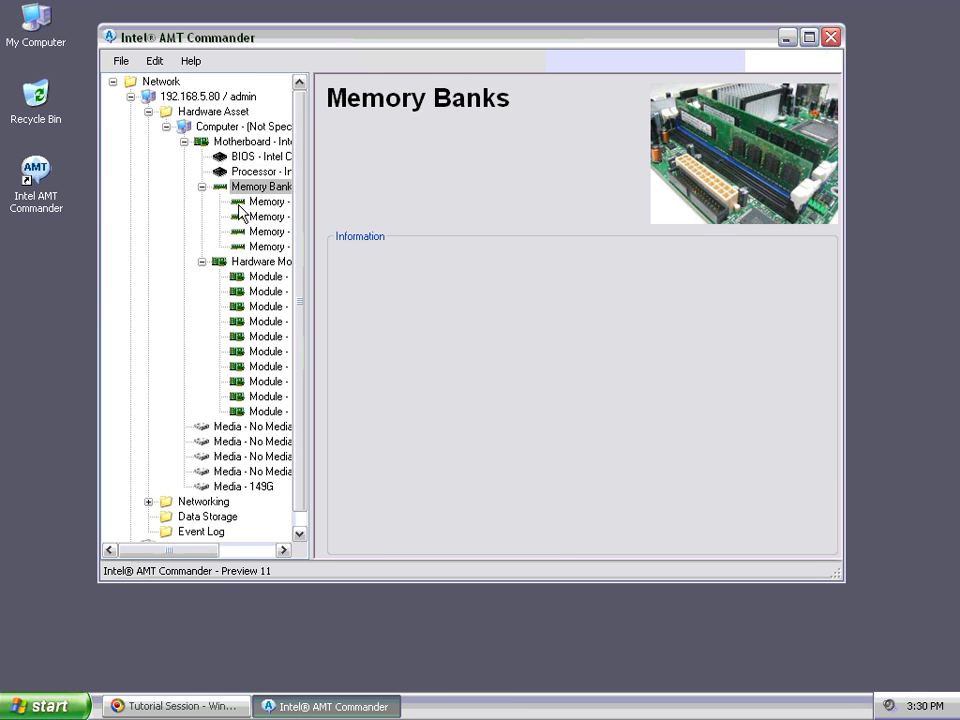
pyautogui.click(255, 201)
pyautogui.click(245, 261)
pyautogui.click(240, 291)
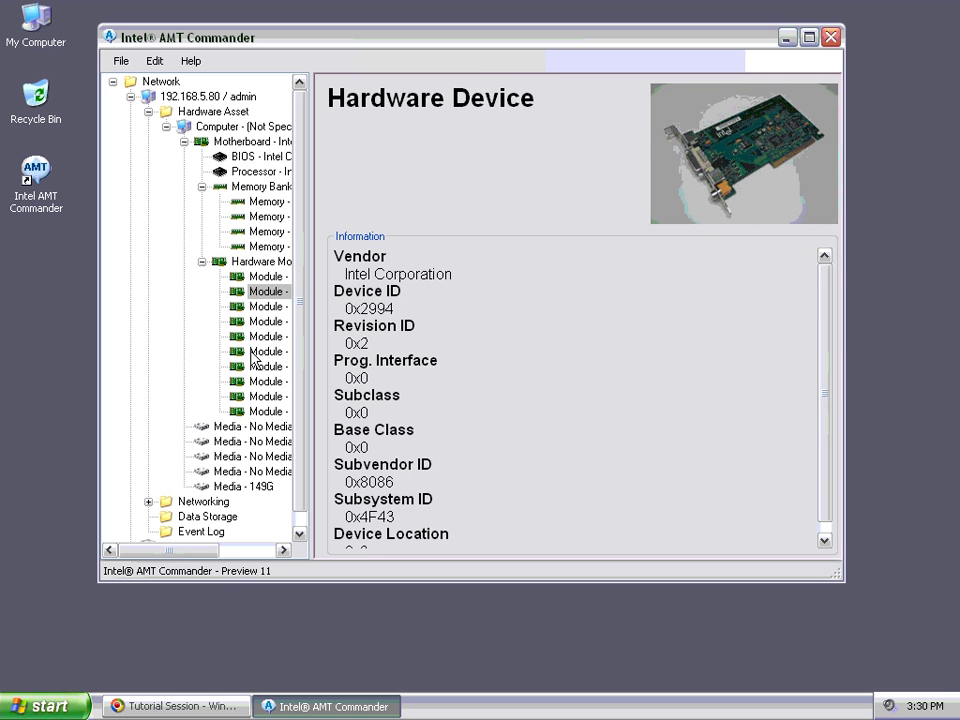
pyautogui.click(255, 351)
pyautogui.click(242, 486)
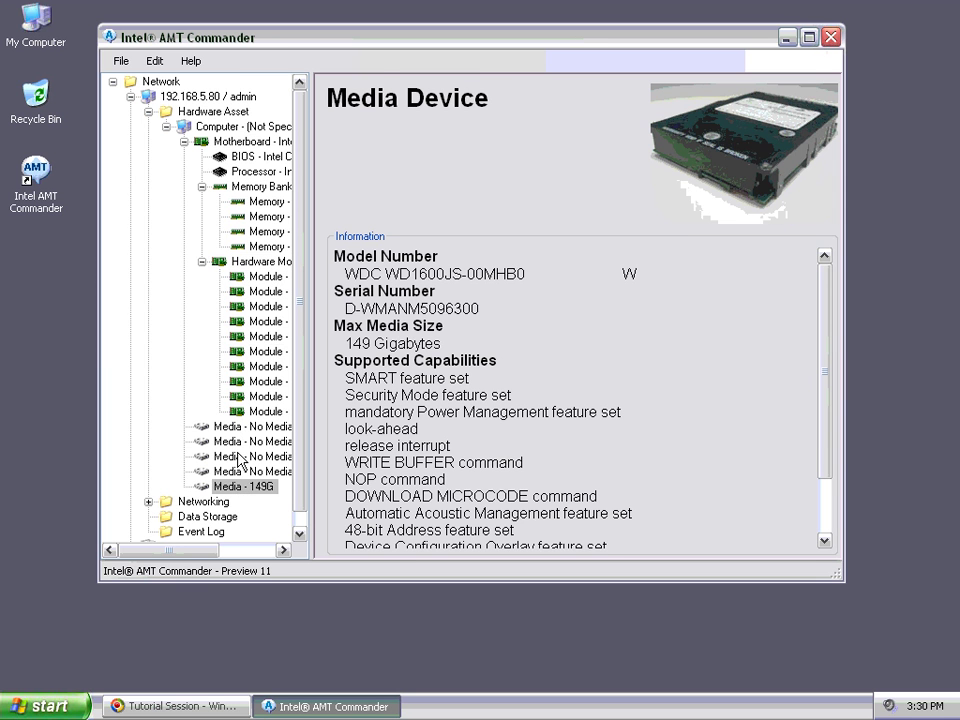
# Collapse the Motherboard, Computer and Hardware Asset branches
pyautogui.click(184, 143)
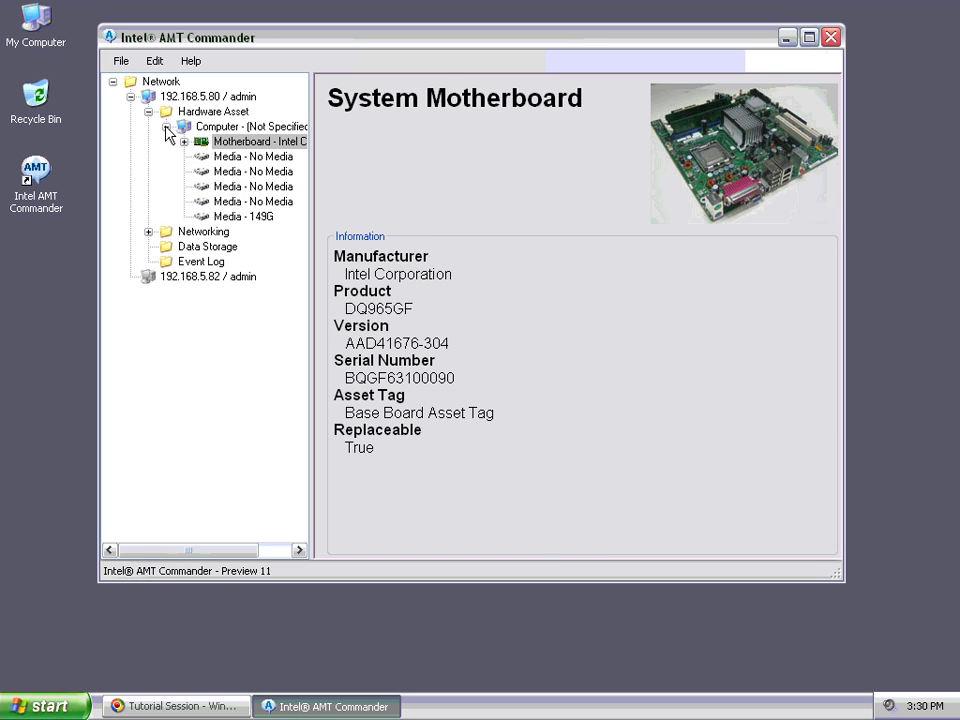
pyautogui.click(166, 128)
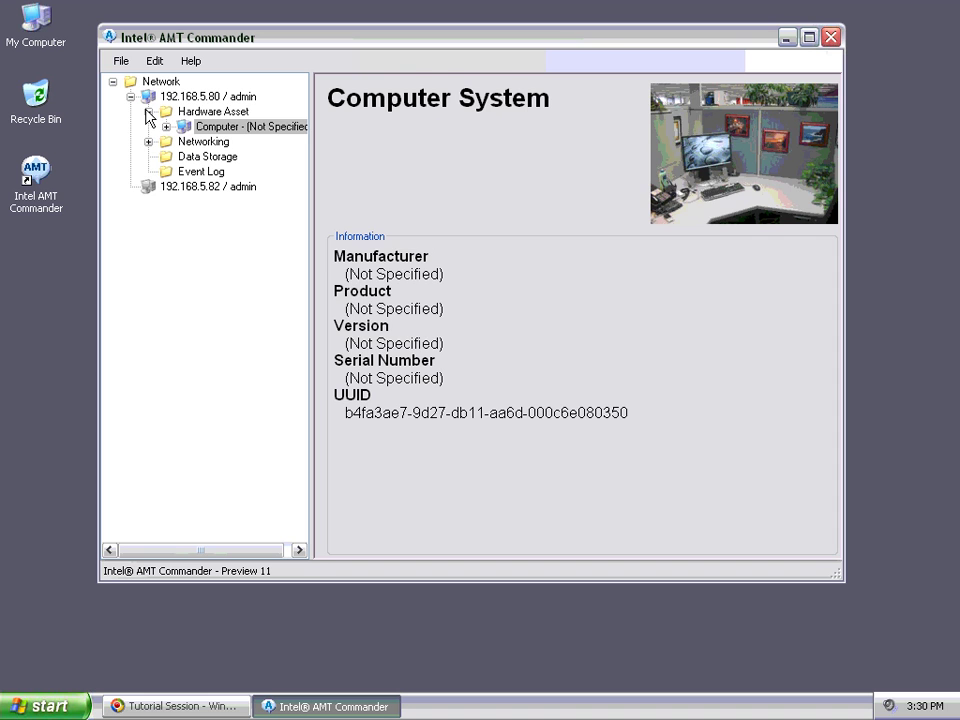
pyautogui.click(147, 111)
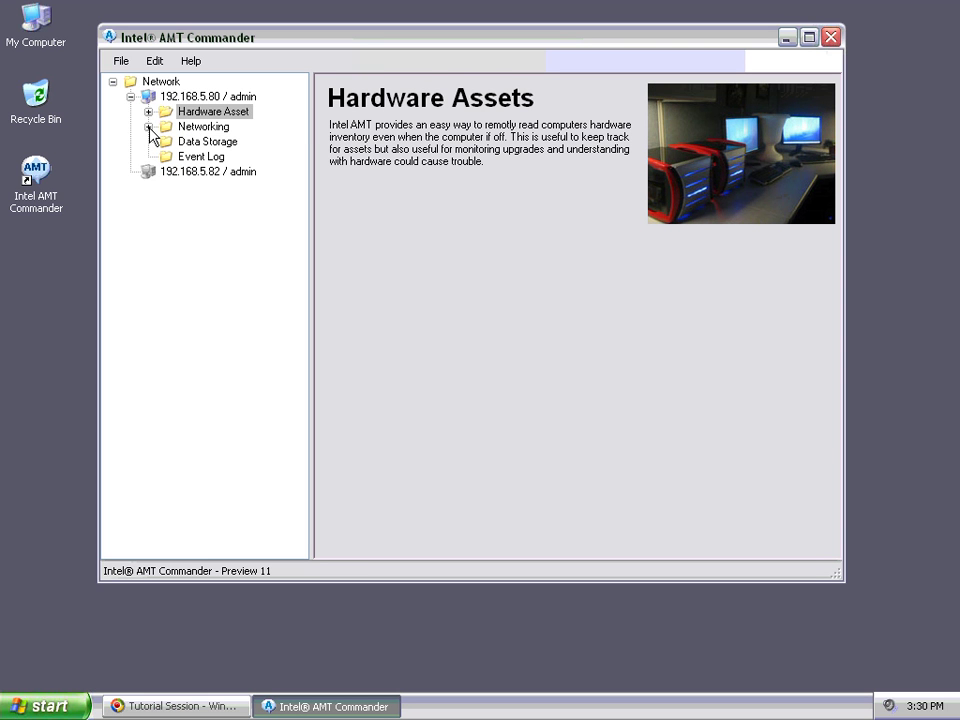
# Inspect the network Policies, the DropAll policy and Watchdogs, then collapse Policies and Networking
pyautogui.click(149, 127)
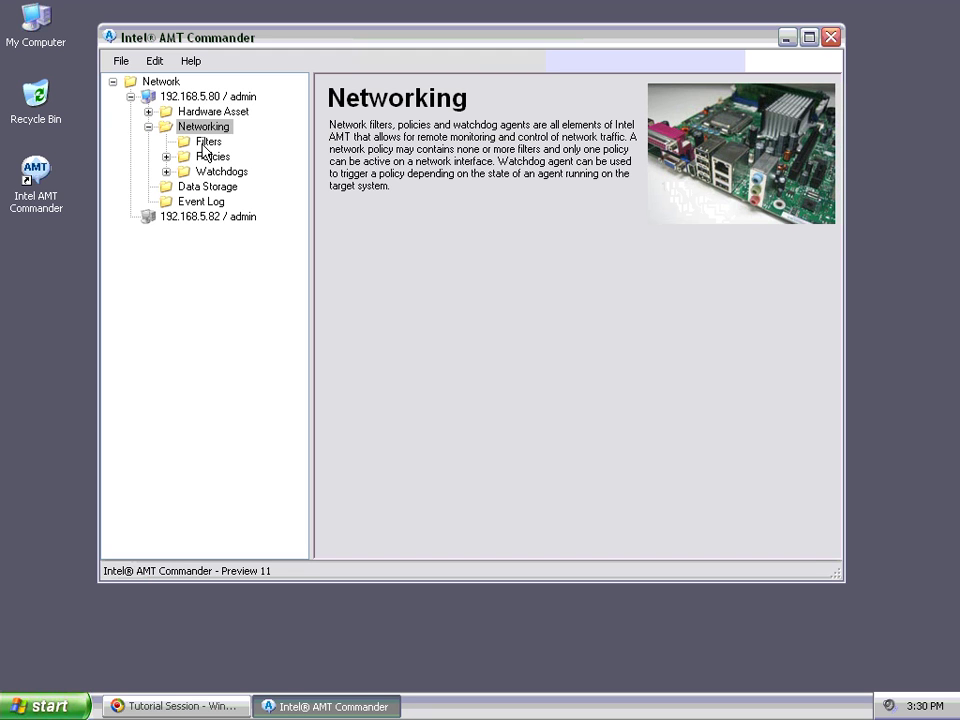
pyautogui.click(171, 157)
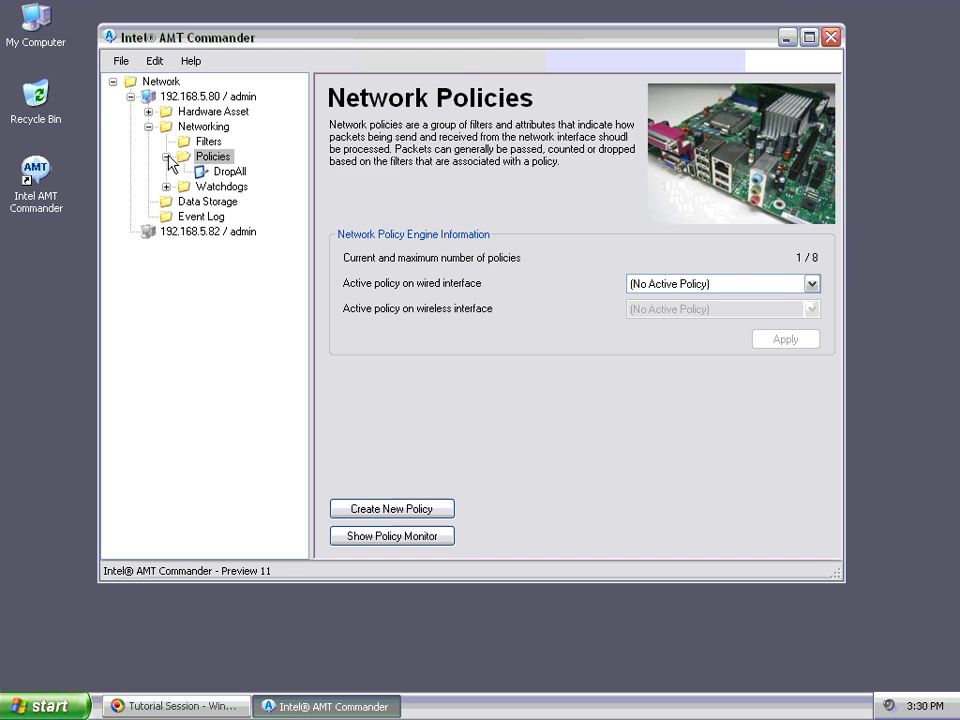
pyautogui.click(229, 172)
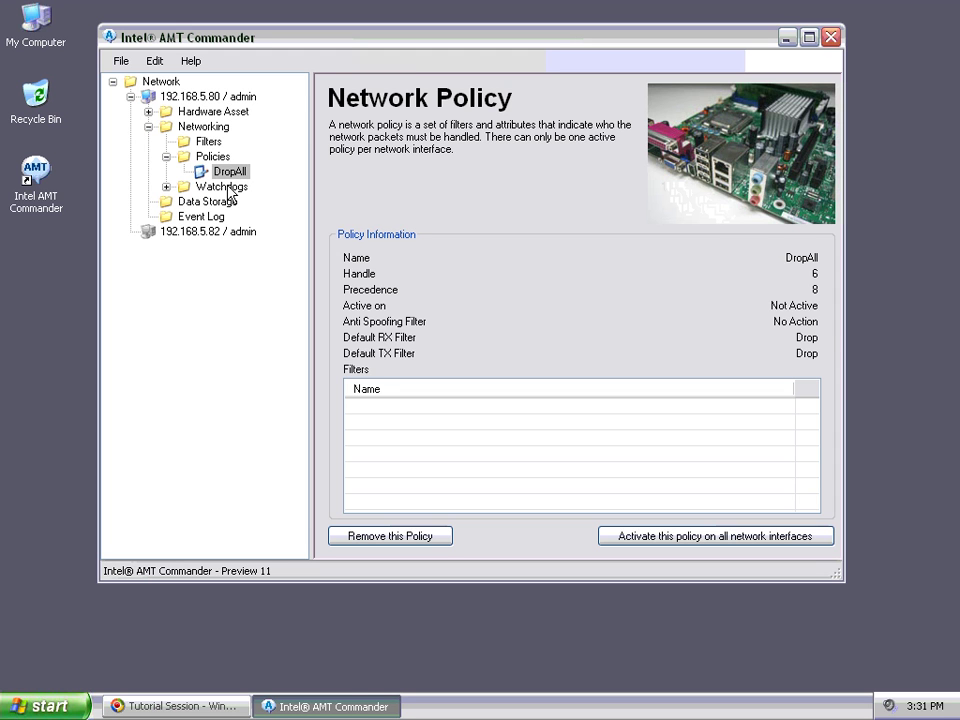
pyautogui.click(218, 187)
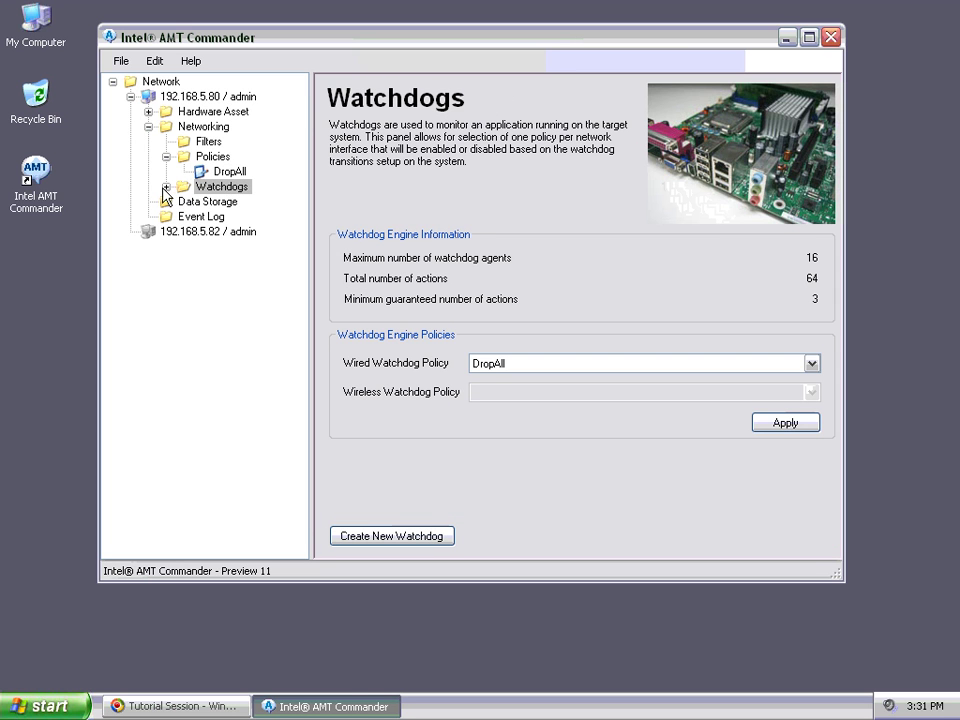
pyautogui.click(166, 157)
pyautogui.click(148, 127)
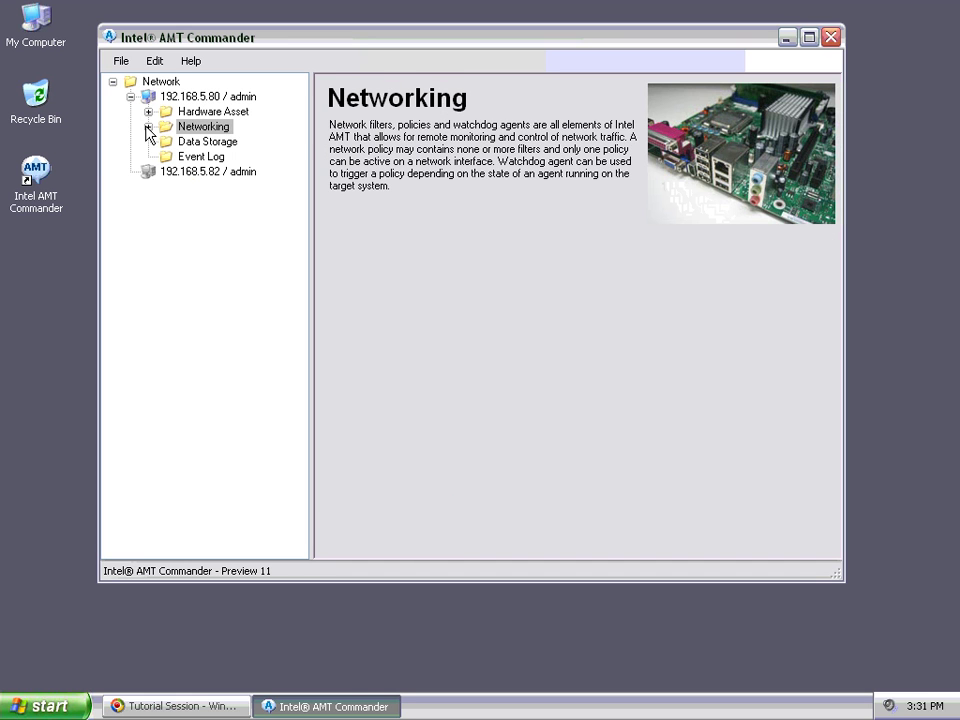
# View the NVRAM Data Storage page (0K of 192K used), then open the System Event Log
pyautogui.click(200, 142)
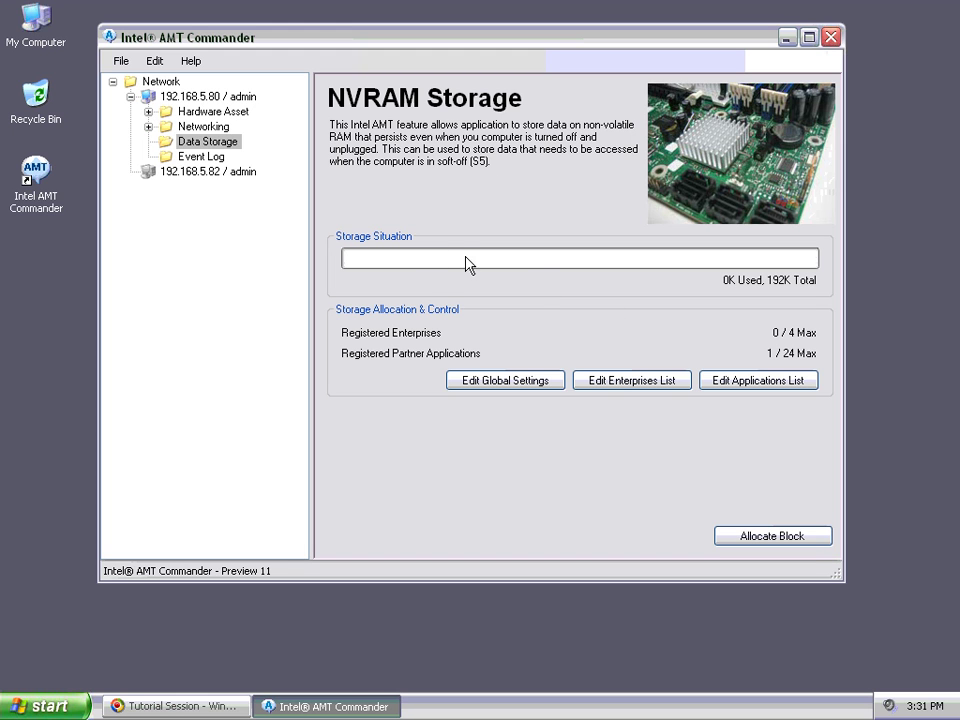
pyautogui.click(209, 157)
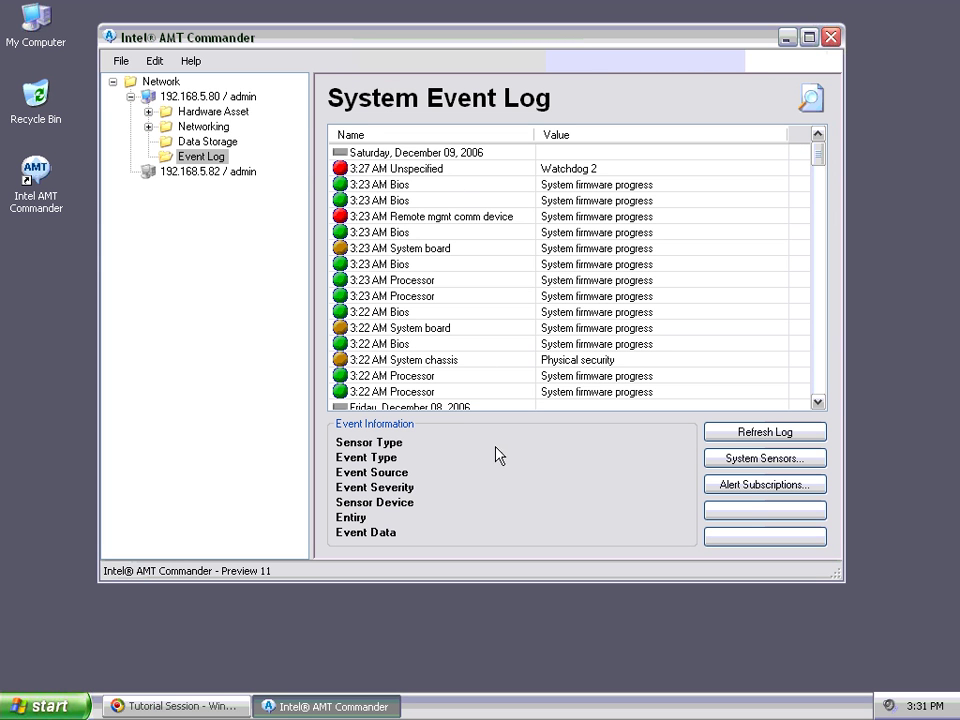
# Check the 3:23 AM Bios event and December 08, 2006 entry, then return to 192.168.5.80
pyautogui.moveTo(820, 160)
pyautogui.mouseDown()
pyautogui.moveTo(823, 246)
pyautogui.moveTo(818, 152)
pyautogui.mouseUp()
pyautogui.click(540, 234)
pyautogui.scroll(-2, 540, 272)
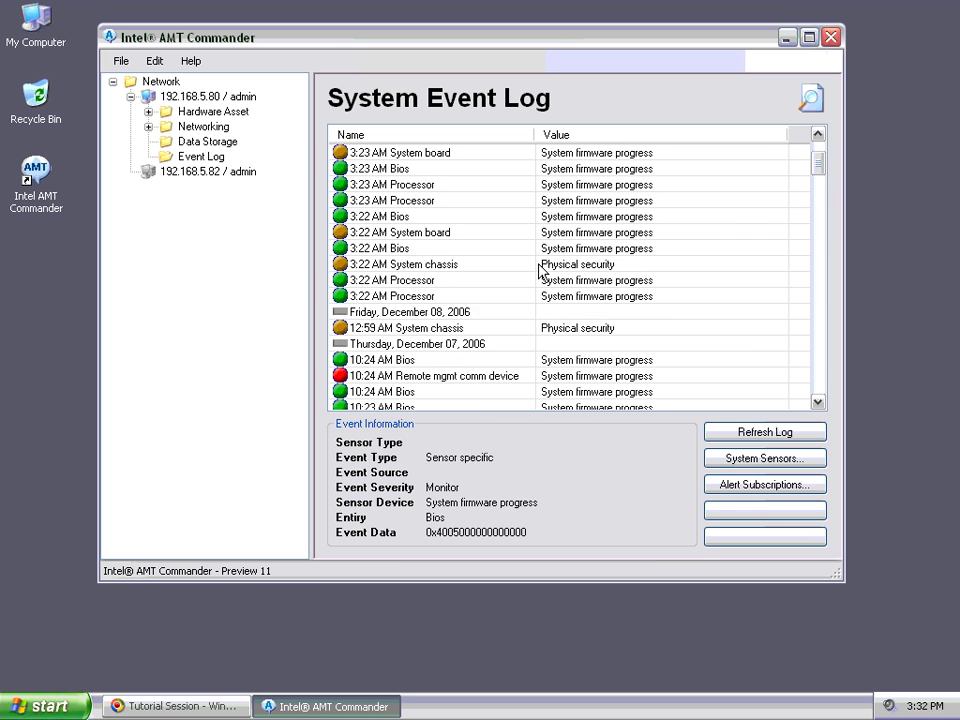
pyautogui.click(480, 312)
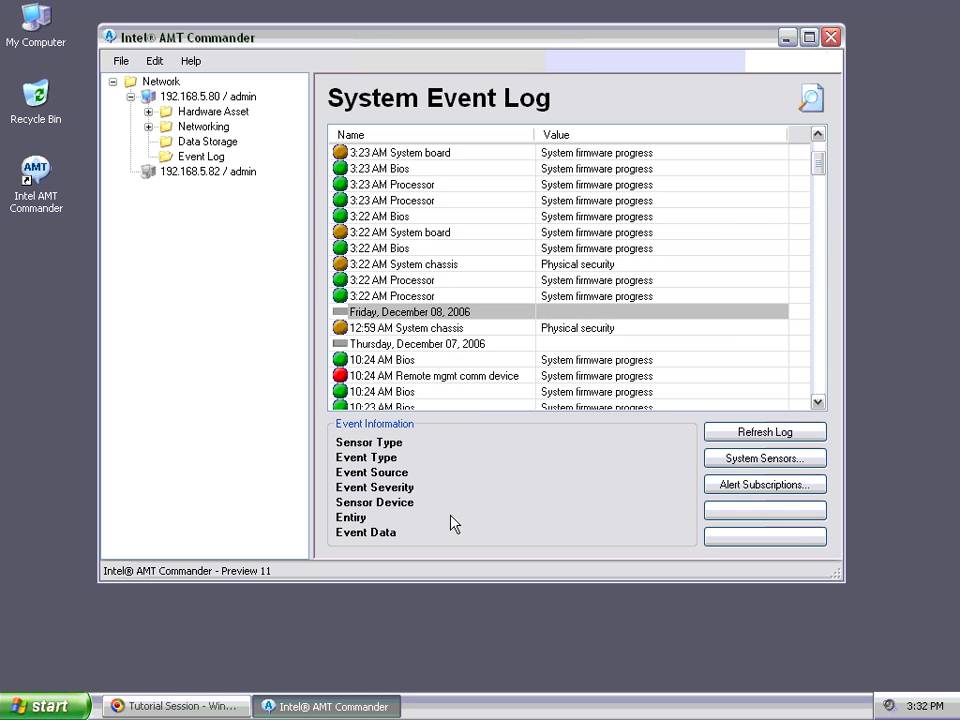
pyautogui.click(165, 97)
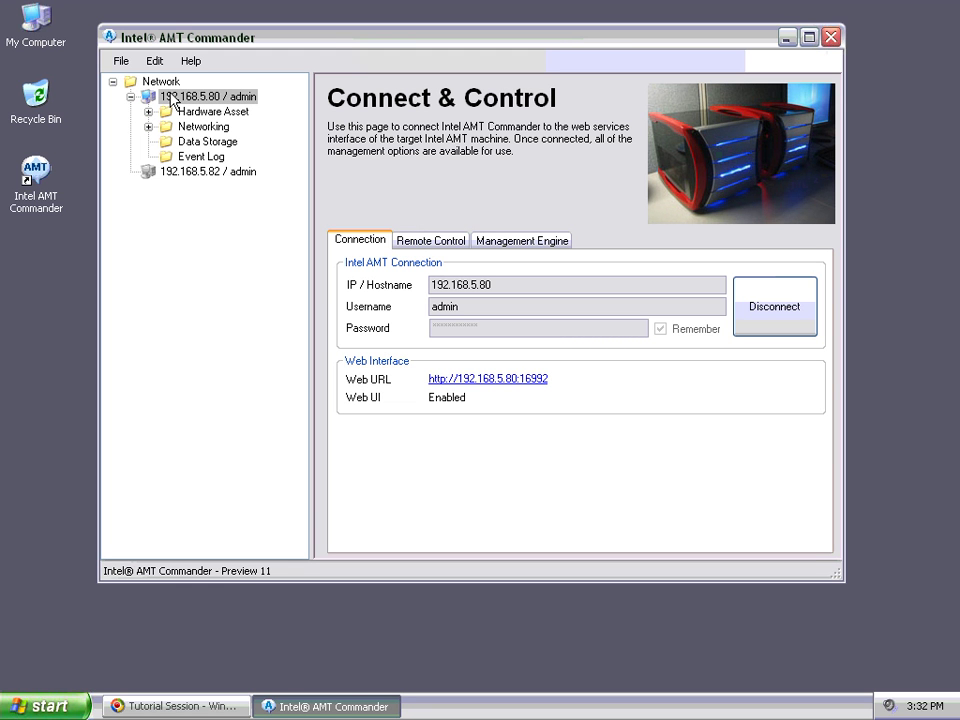
# Take Control of 192.168.5.80 from Remote Control and drag the terminal window down-right
pyautogui.click(432, 243)
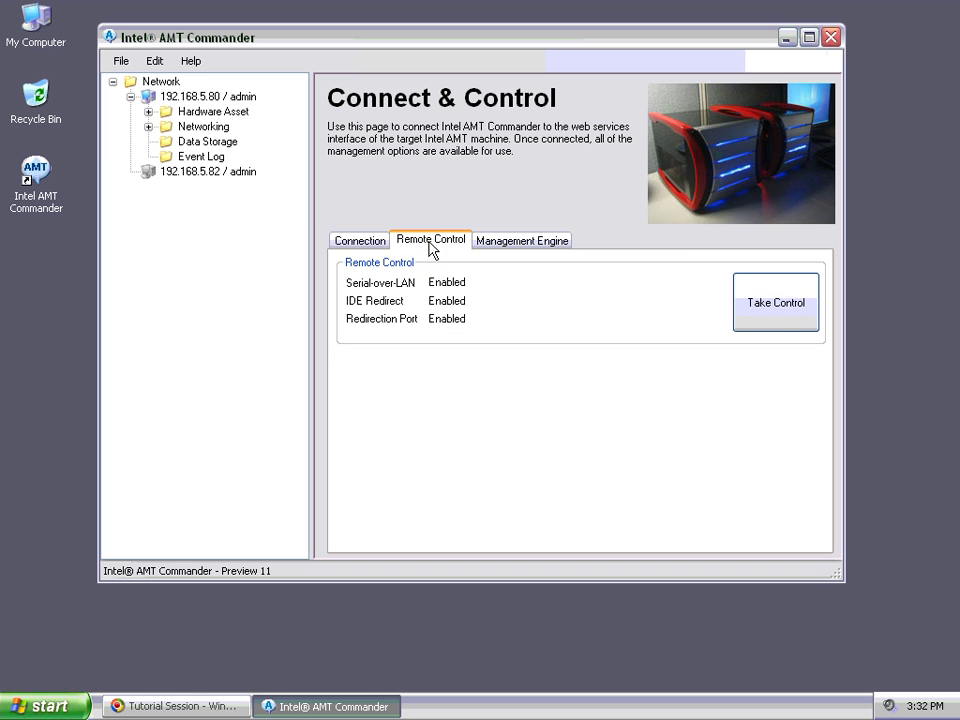
pyautogui.click(778, 310)
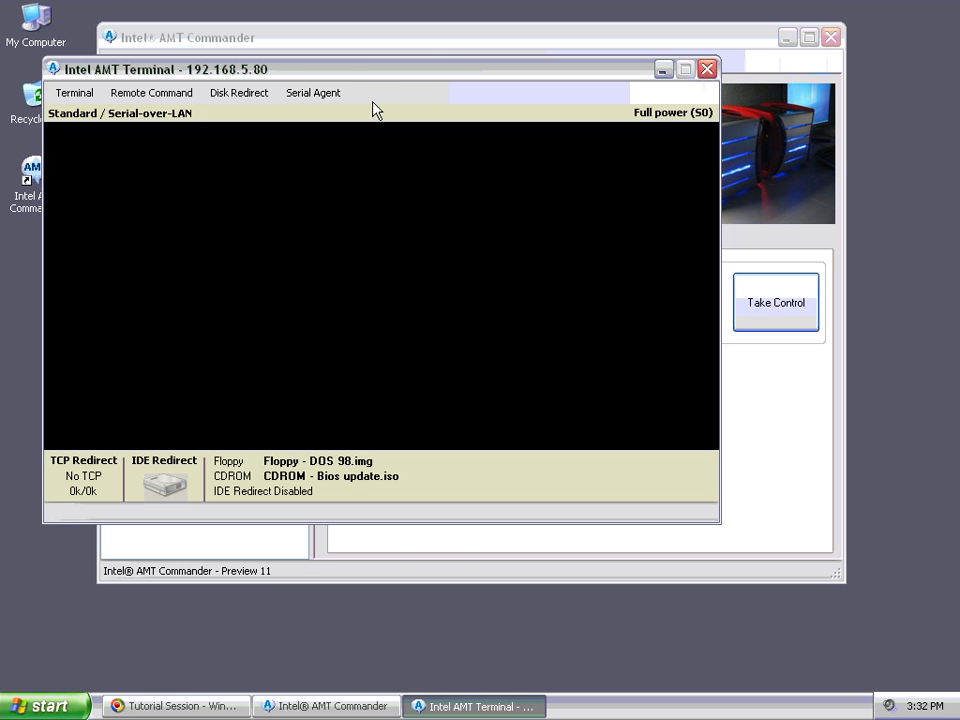
pyautogui.moveTo(349, 75); pyautogui.dragTo(548, 200)
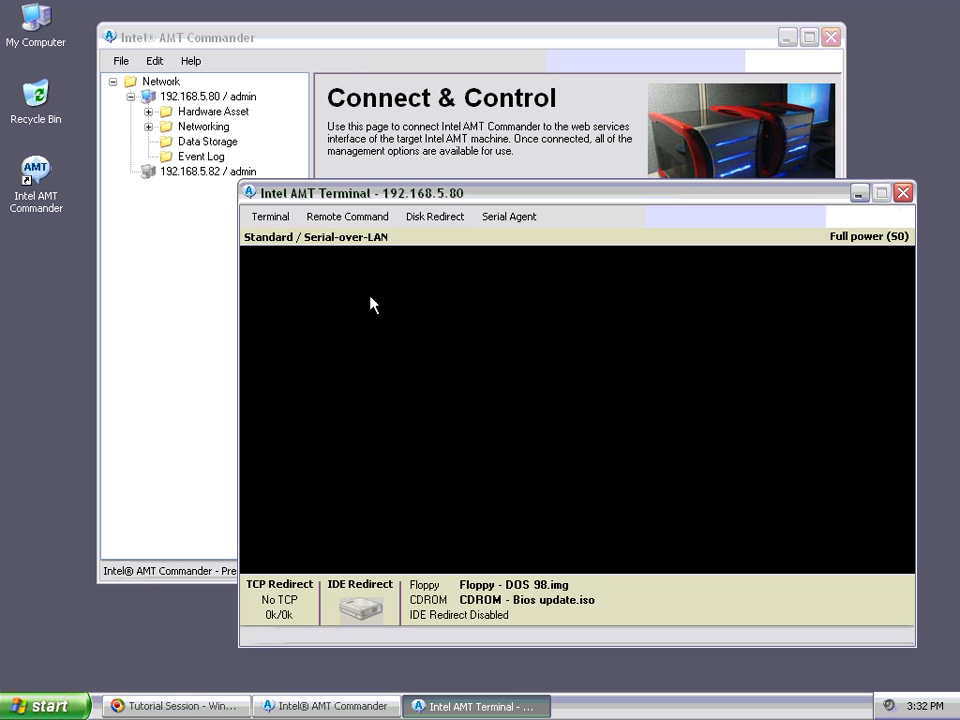
# Issue Remote Boot to BIOS Setup and confirm Yes in the Reboot dialog
pyautogui.click(347, 216)
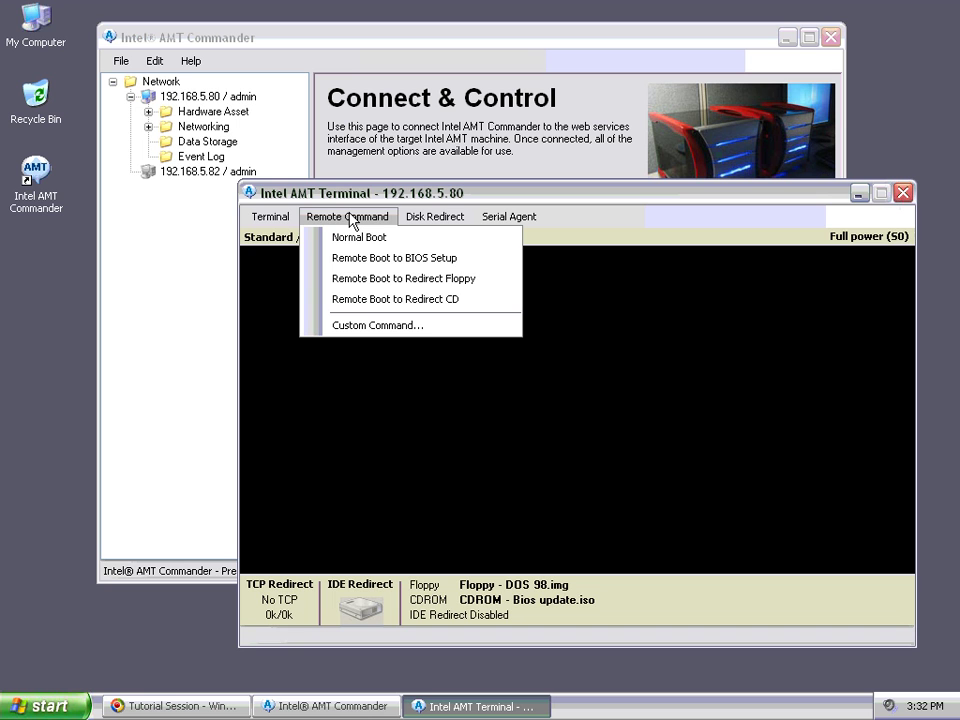
pyautogui.click(350, 218)
pyautogui.click(370, 364)
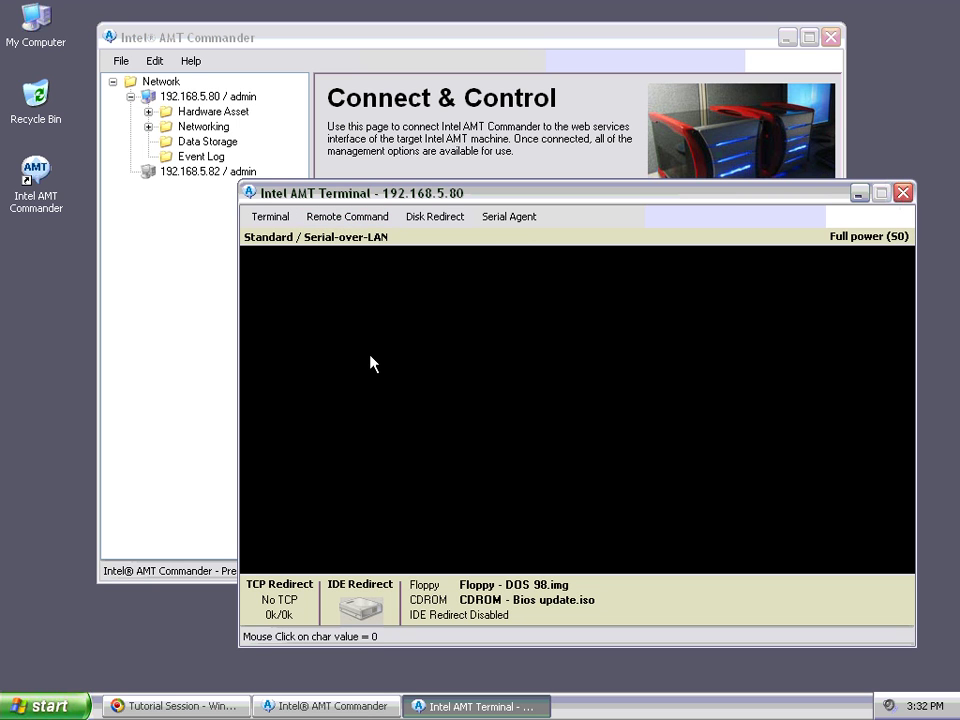
pyautogui.click(336, 218)
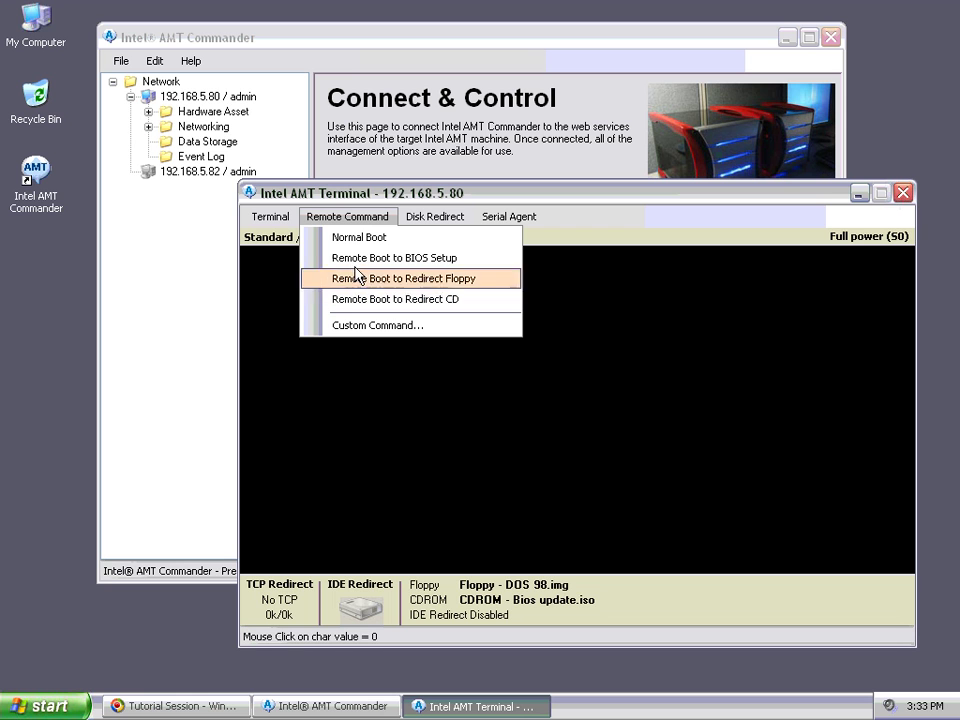
pyautogui.click(355, 262)
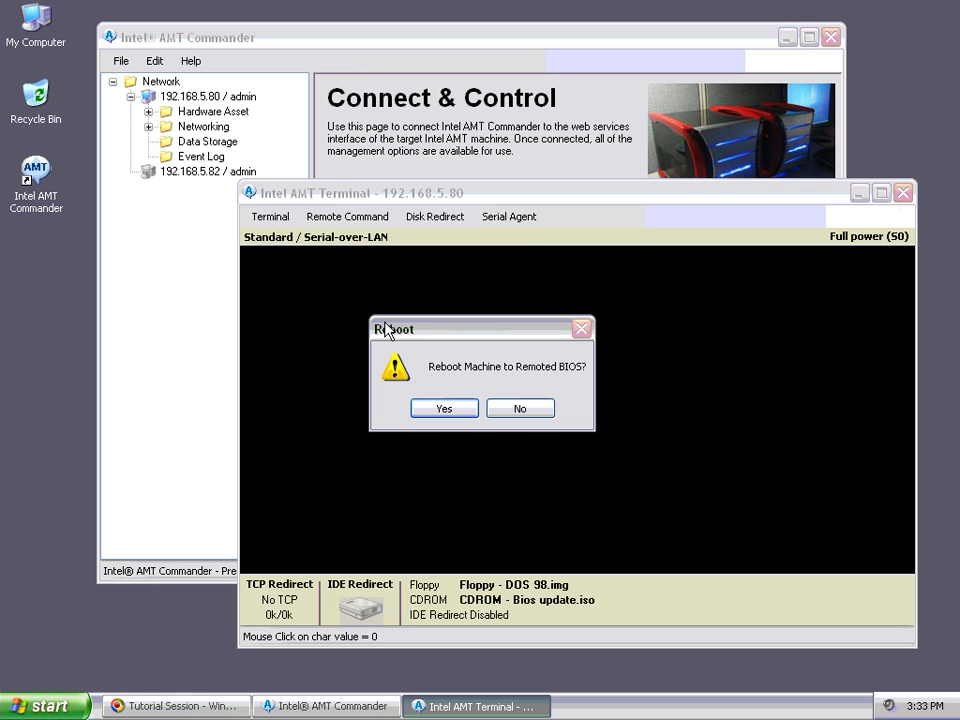
pyautogui.click(466, 412)
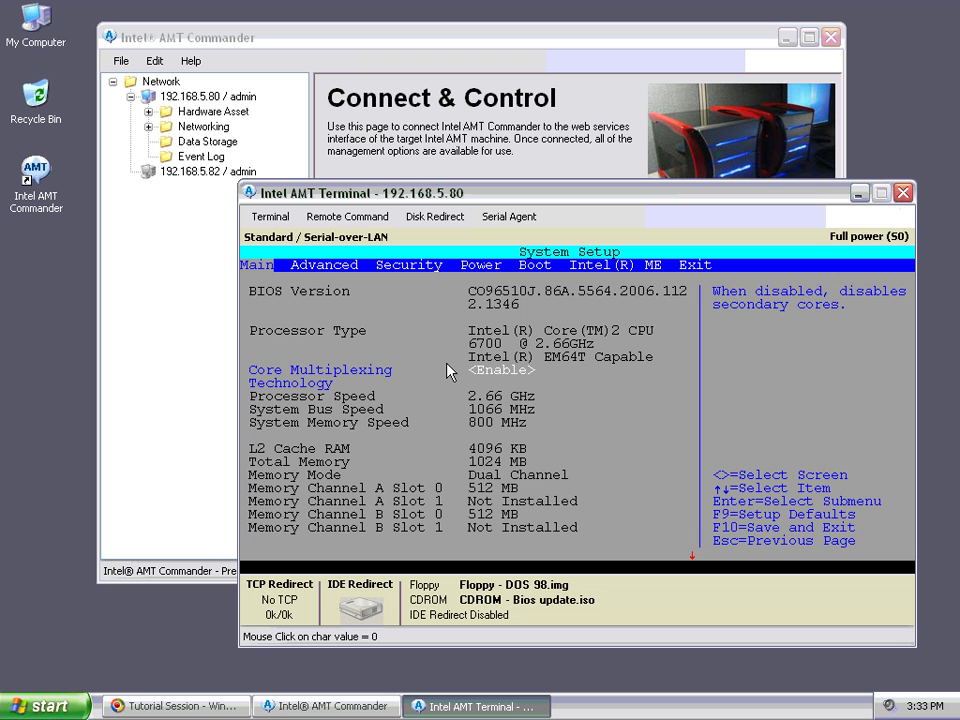
# Step through the BIOS Main, Security and Power pages to the Boot tab
pyautogui.press('Right')
pyautogui.press('Right')
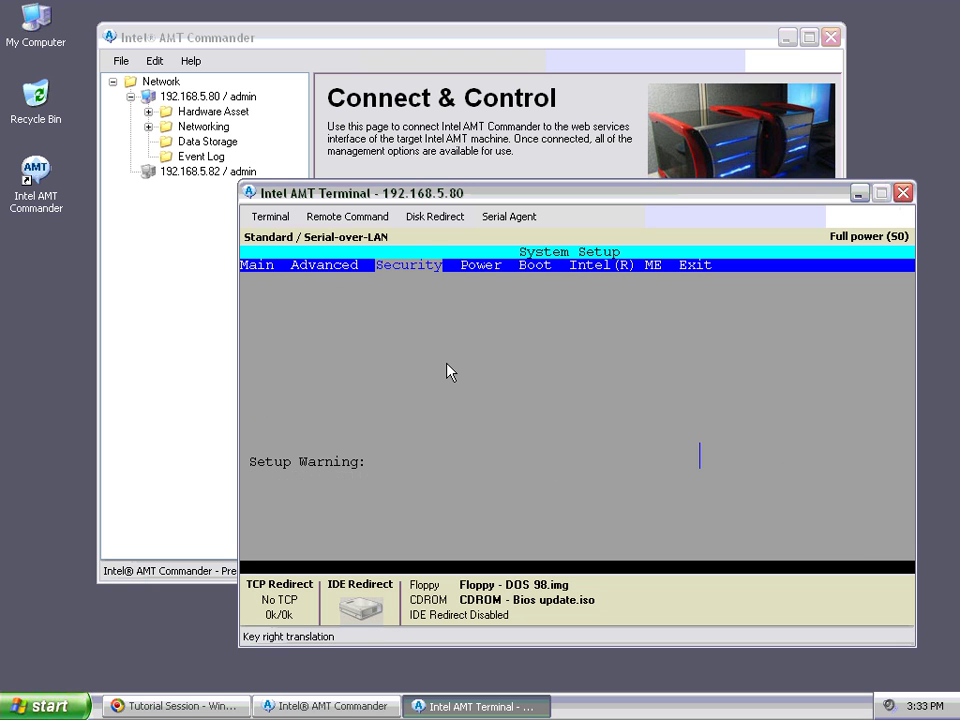
pyautogui.press('Right')
pyautogui.press('Down')
pyautogui.press('Down')
pyautogui.press('Down')
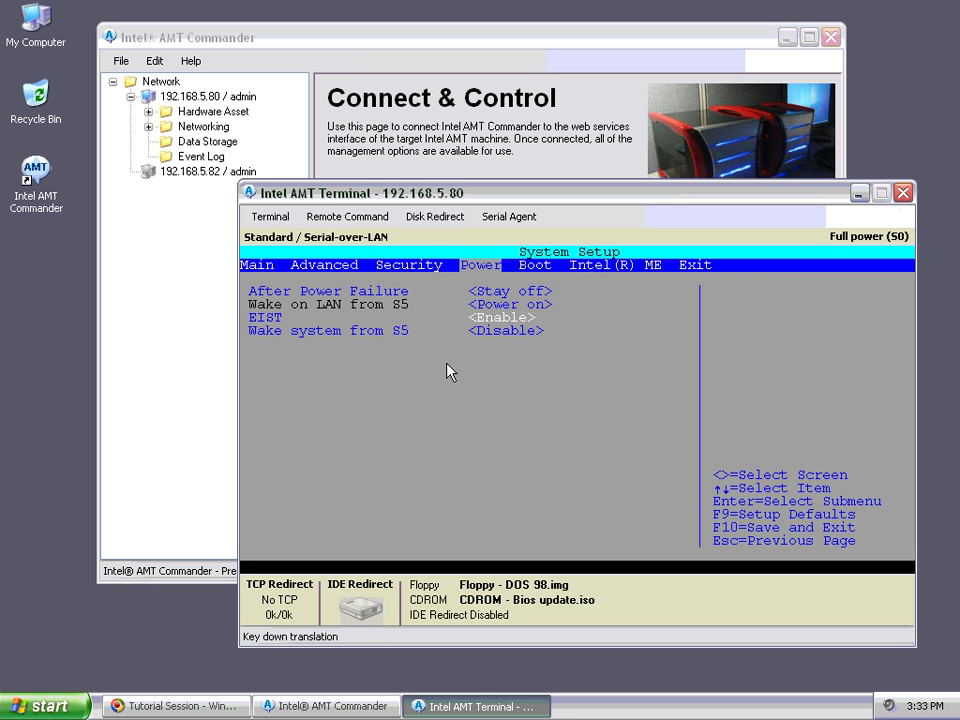
pyautogui.press('Right')
pyautogui.press('Right')
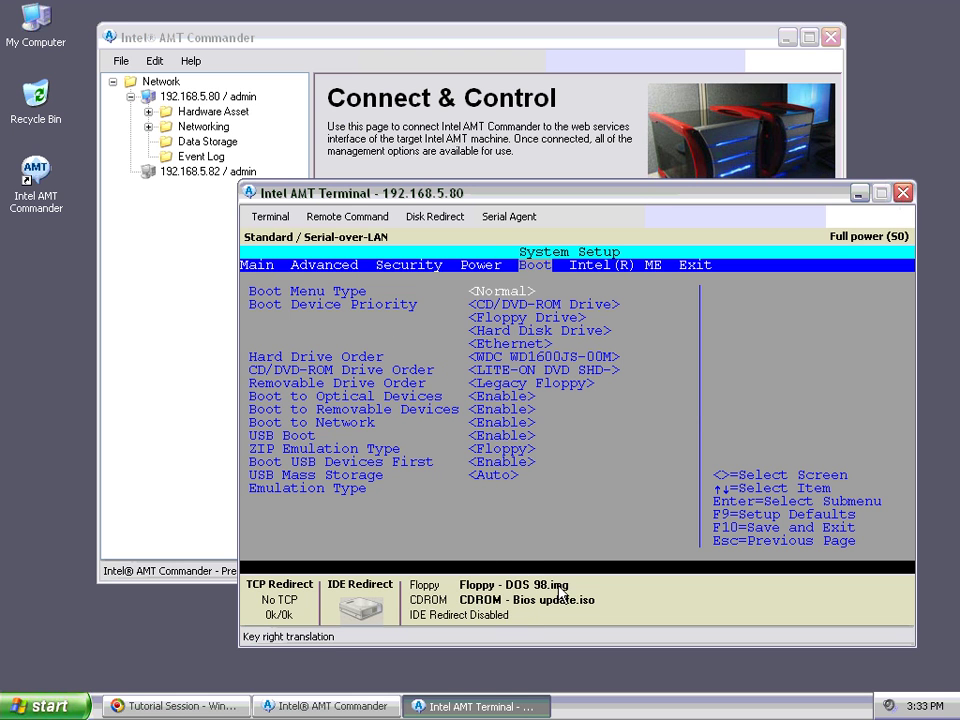
# Set Disk Redirect to Redirect Active, serving Floppy - DOS 98.img and CDROM - Bios update.iso
pyautogui.click(428, 217)
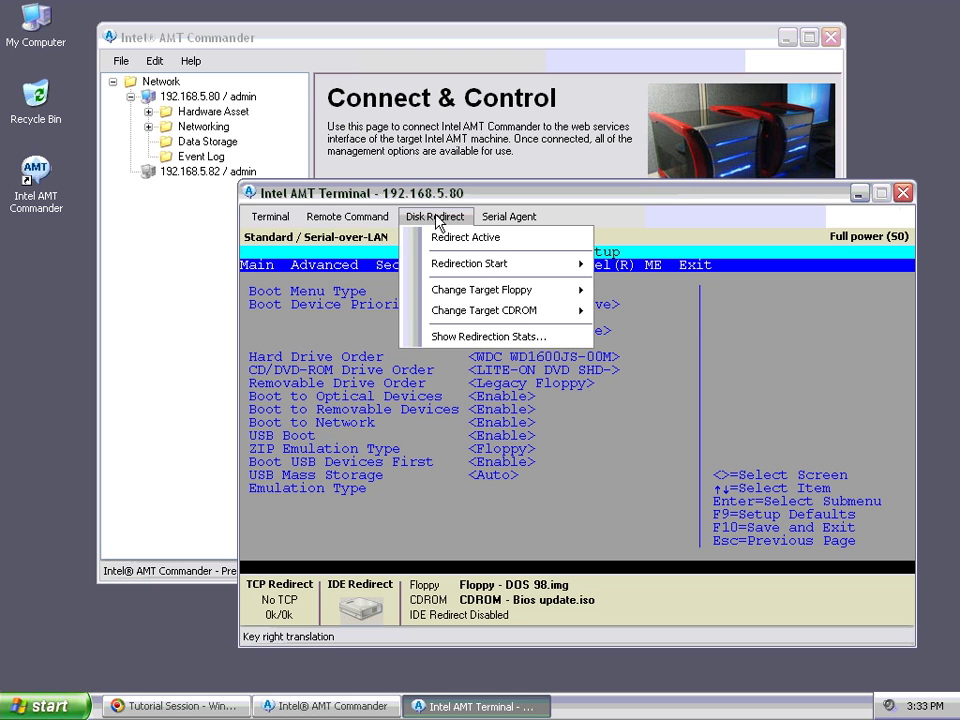
pyautogui.moveTo(447, 268)
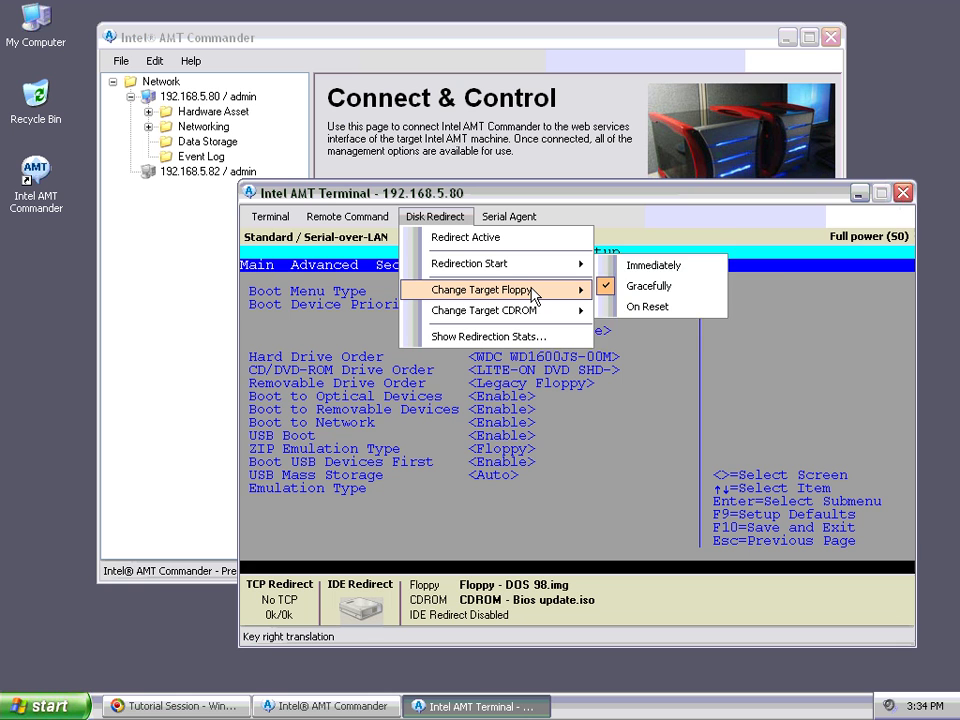
pyautogui.moveTo(533, 294)
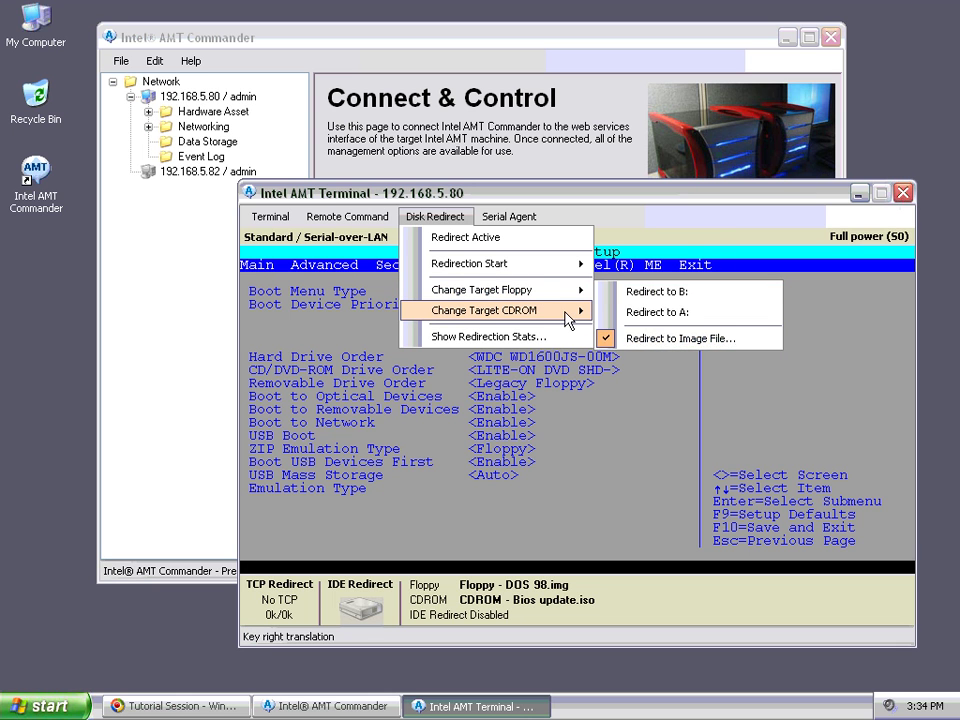
pyautogui.moveTo(575, 311)
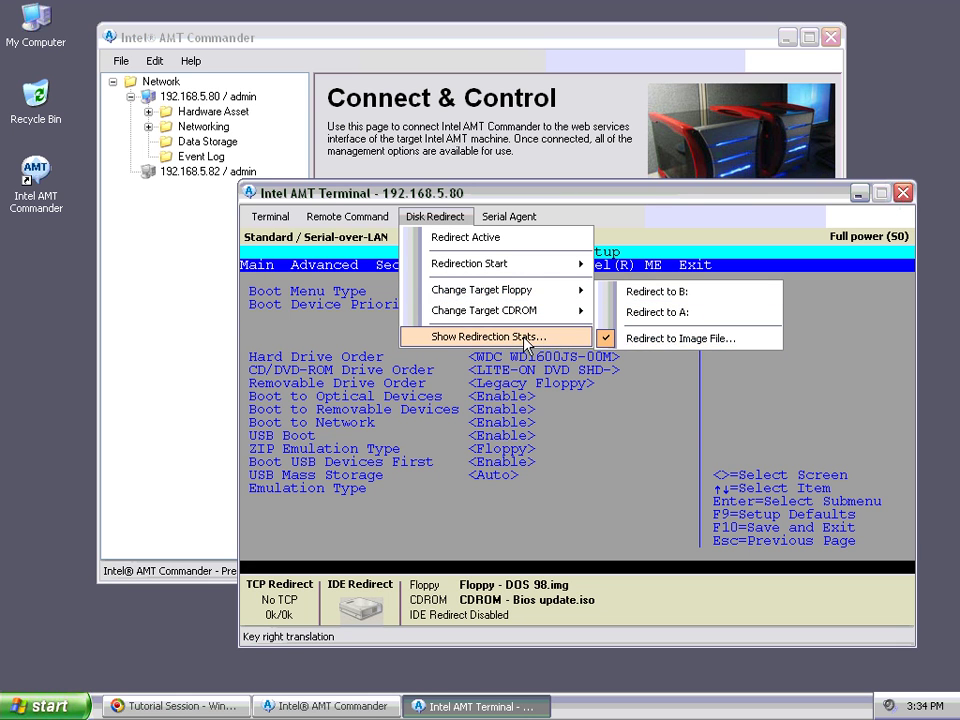
pyautogui.click(479, 240)
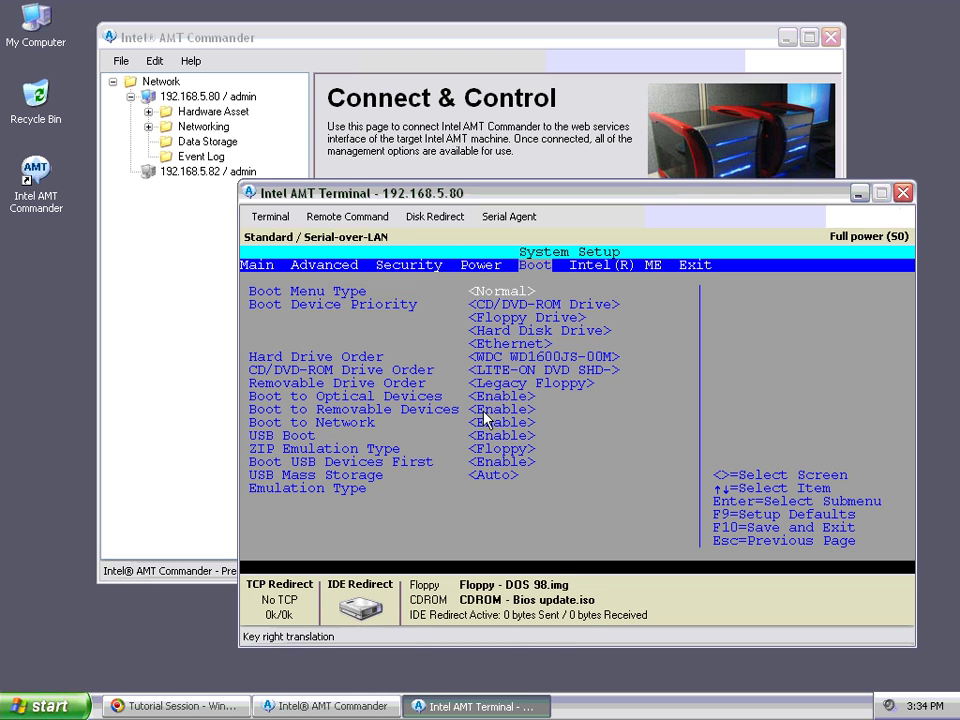
# Issue Remote Boot to Redirect Floppy and confirm Yes in the Reboot dialog
pyautogui.click(320, 216)
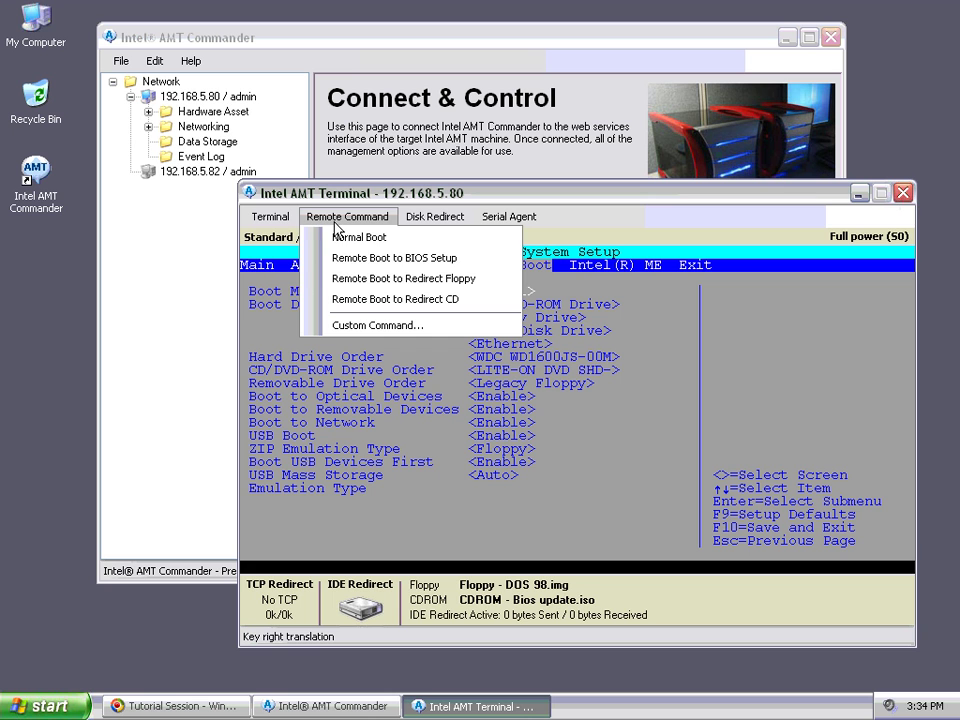
pyautogui.click(347, 280)
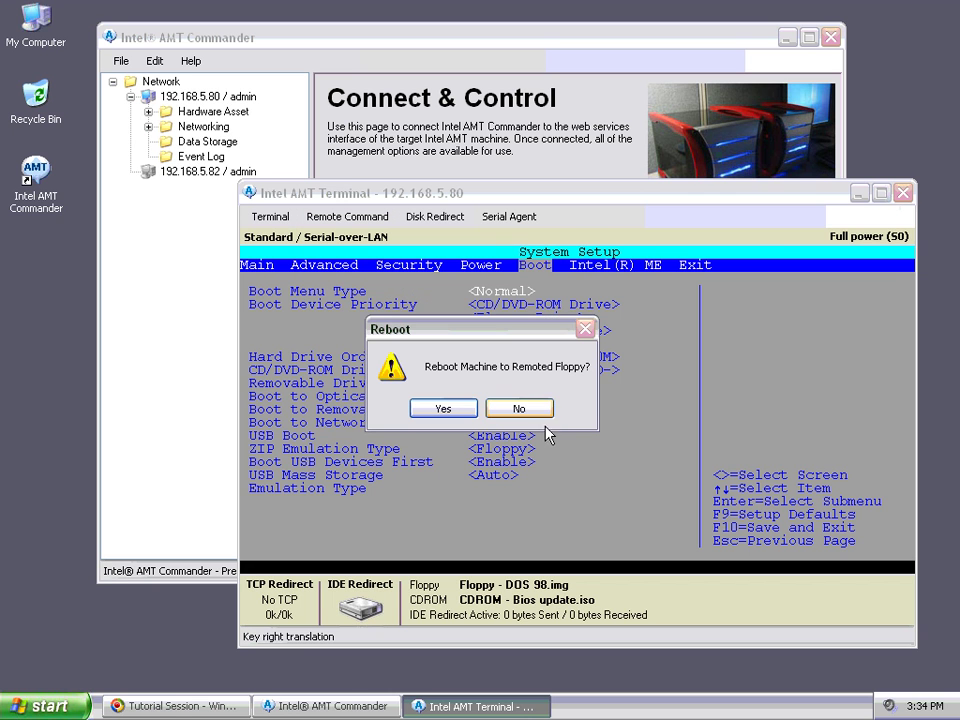
pyautogui.click(441, 408)
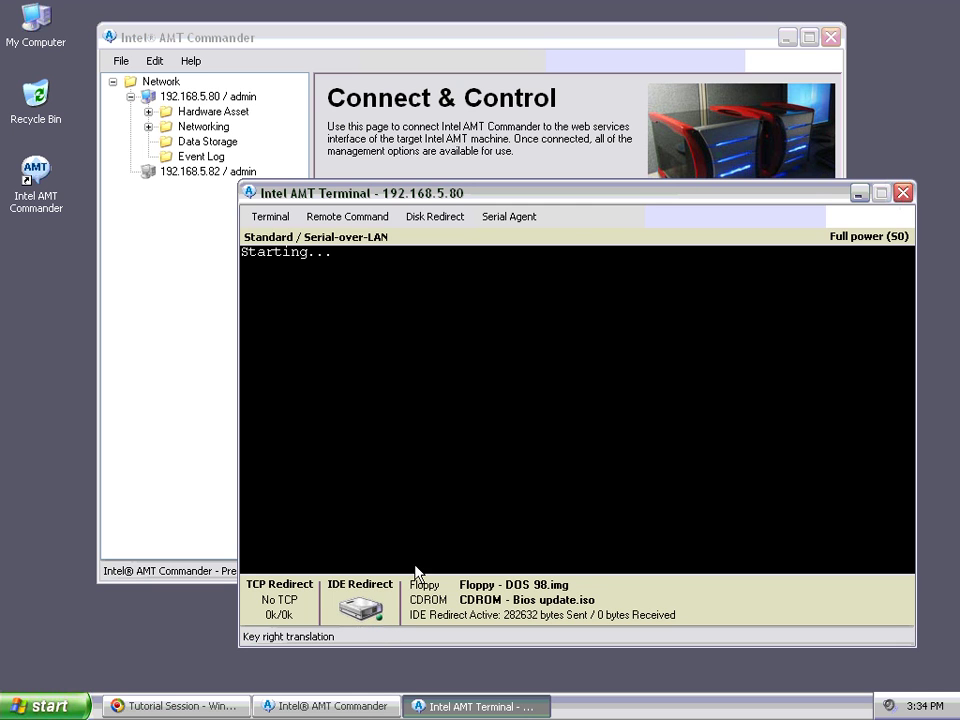
# Run dir at the A:\> prompt to list the floppy's 13 files
pyautogui.click(461, 474)
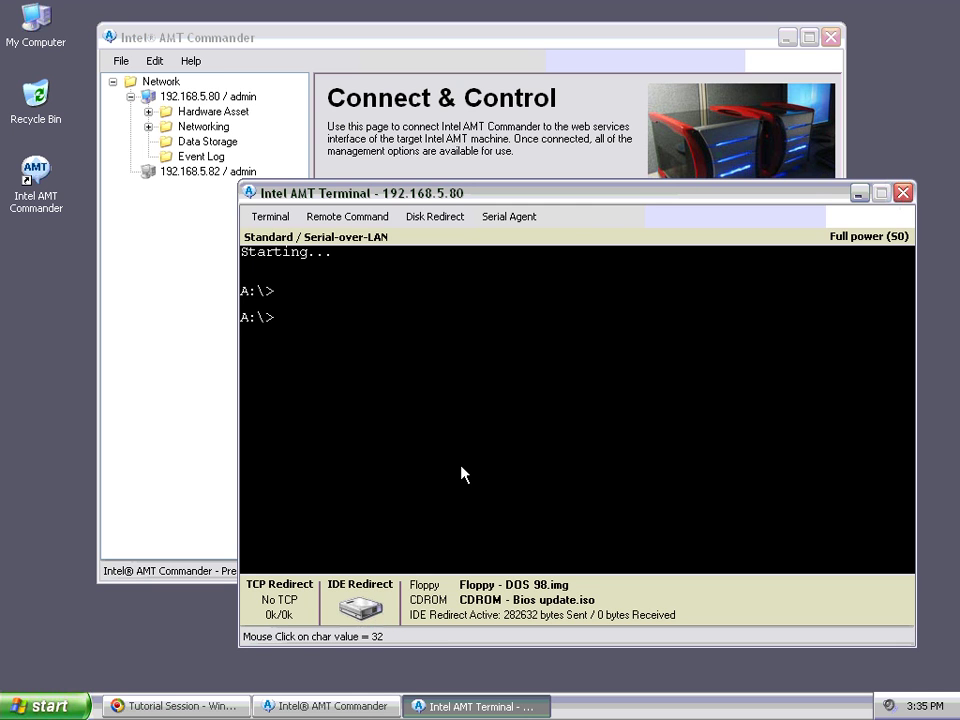
pyautogui.write('dr')
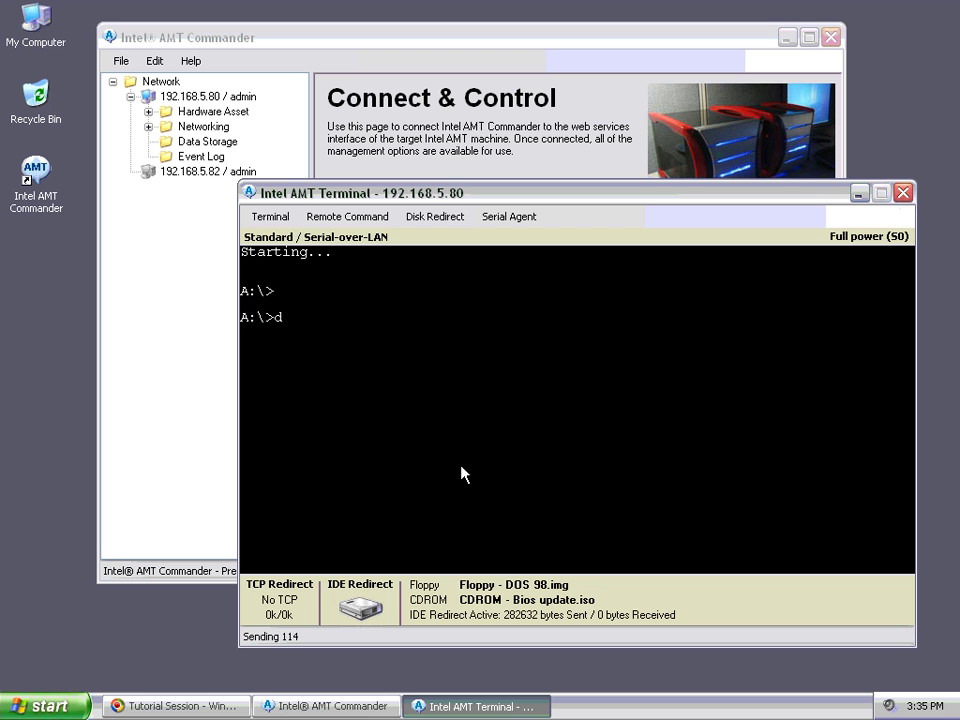
pyautogui.press('Return')
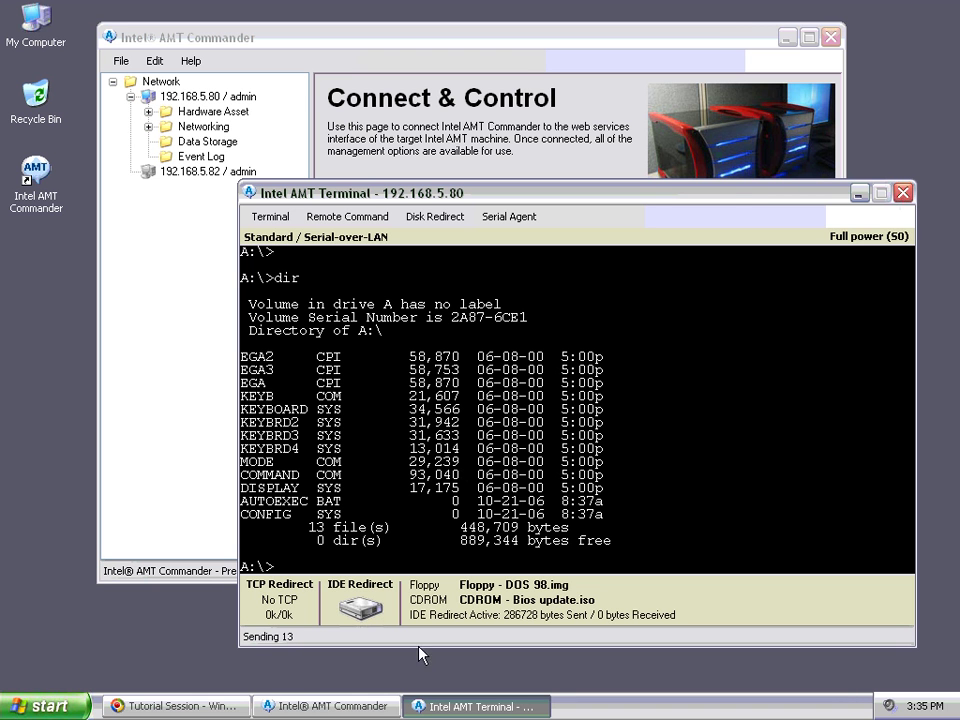